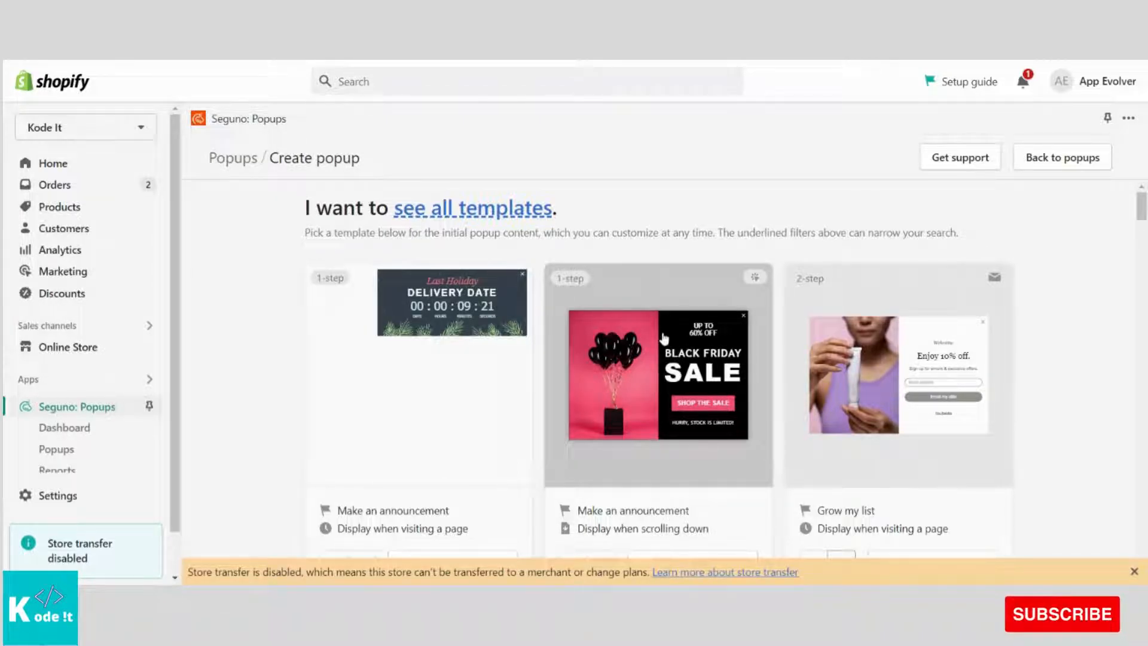
Browse the available popup templates, examining their designs, goals and display triggers
scroll(663, 338, down, 5)
scroll(664, 338, down, 2)
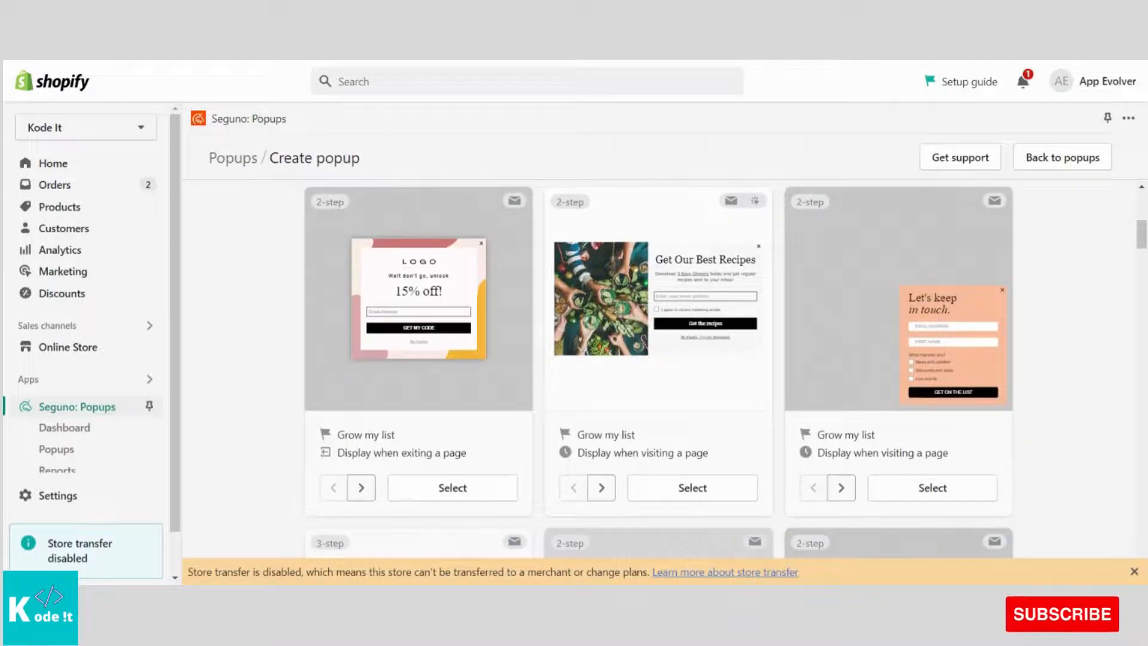
scroll(664, 337, down, 1)
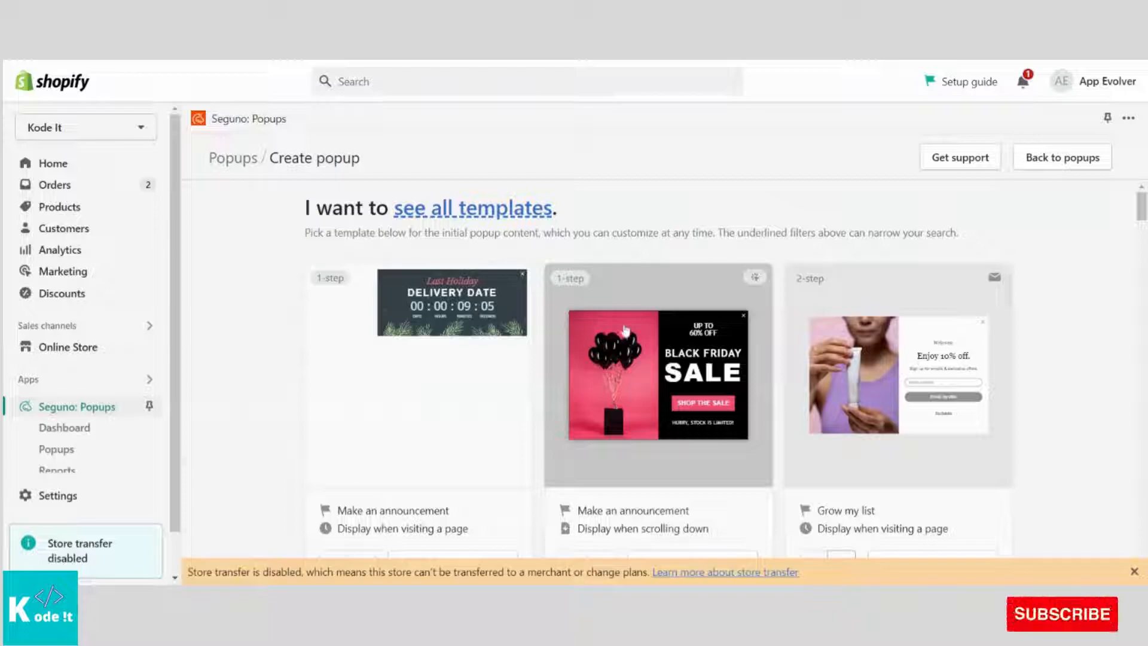
scroll(625, 329, down, 1)
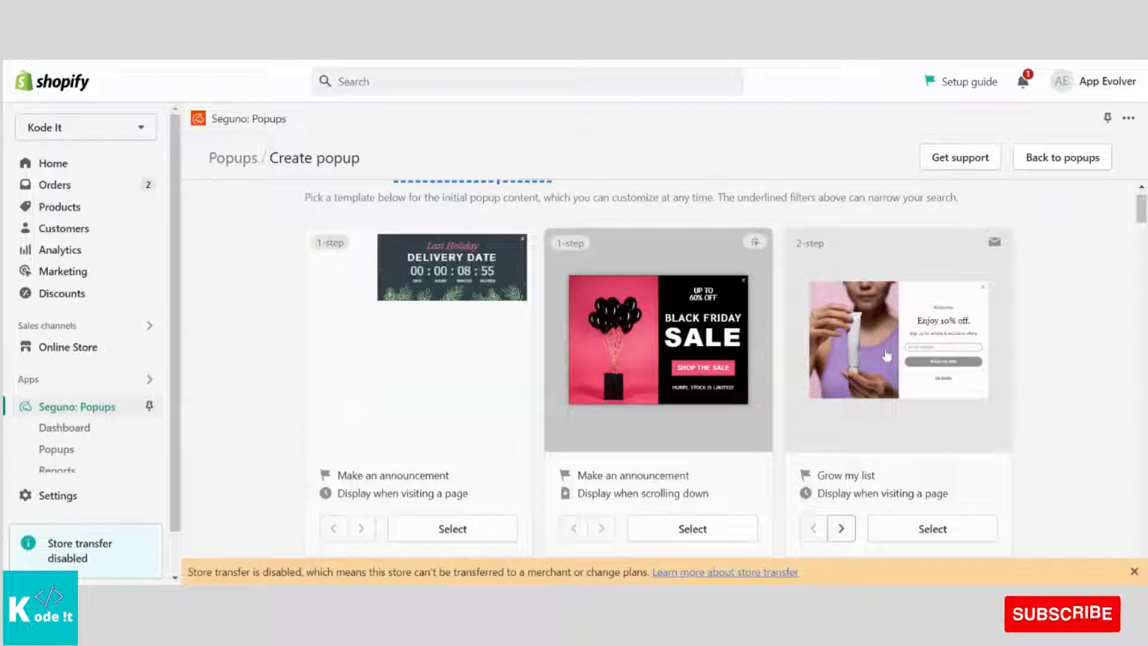
scroll(899, 366, down, 5)
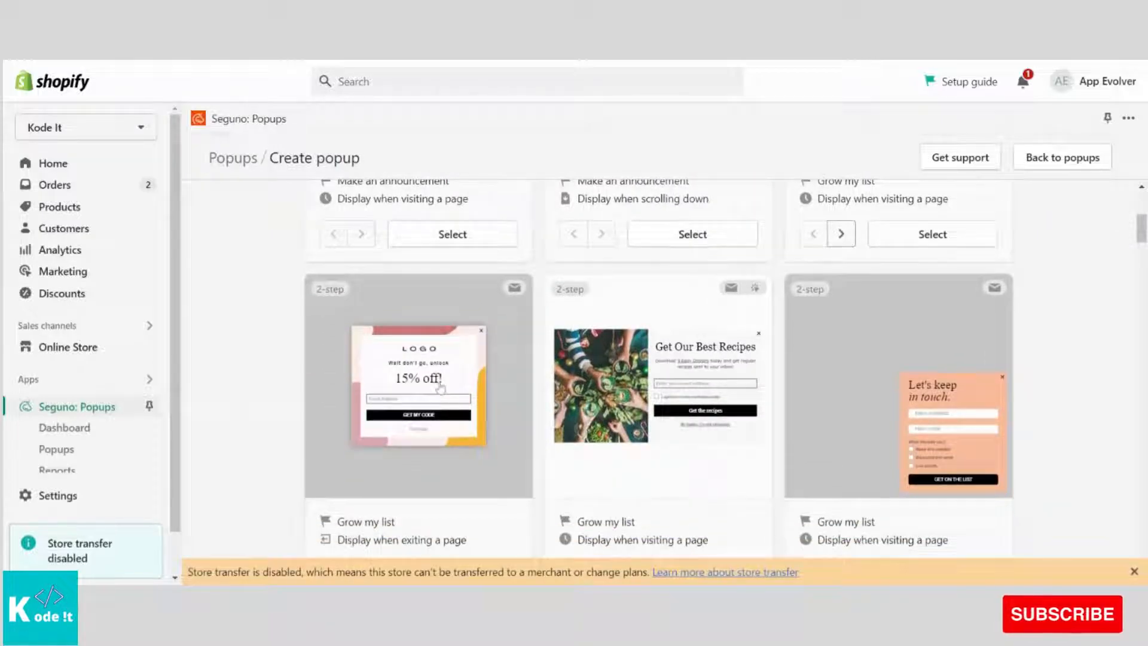
scroll(436, 385, down, 1)
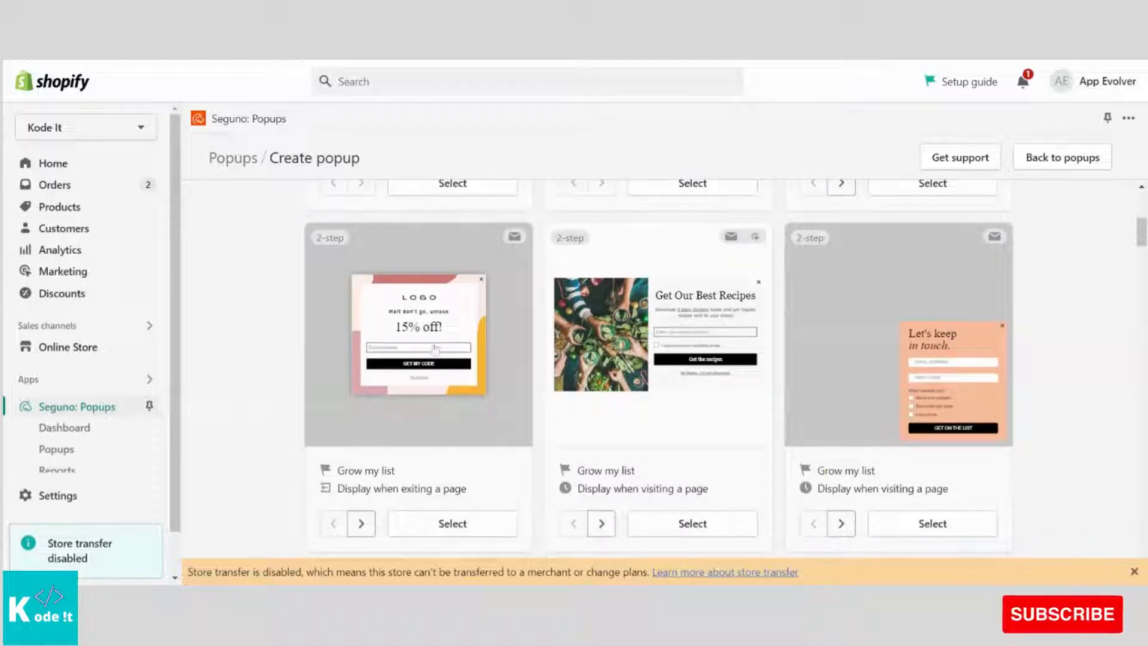
scroll(418, 390, down, 1)
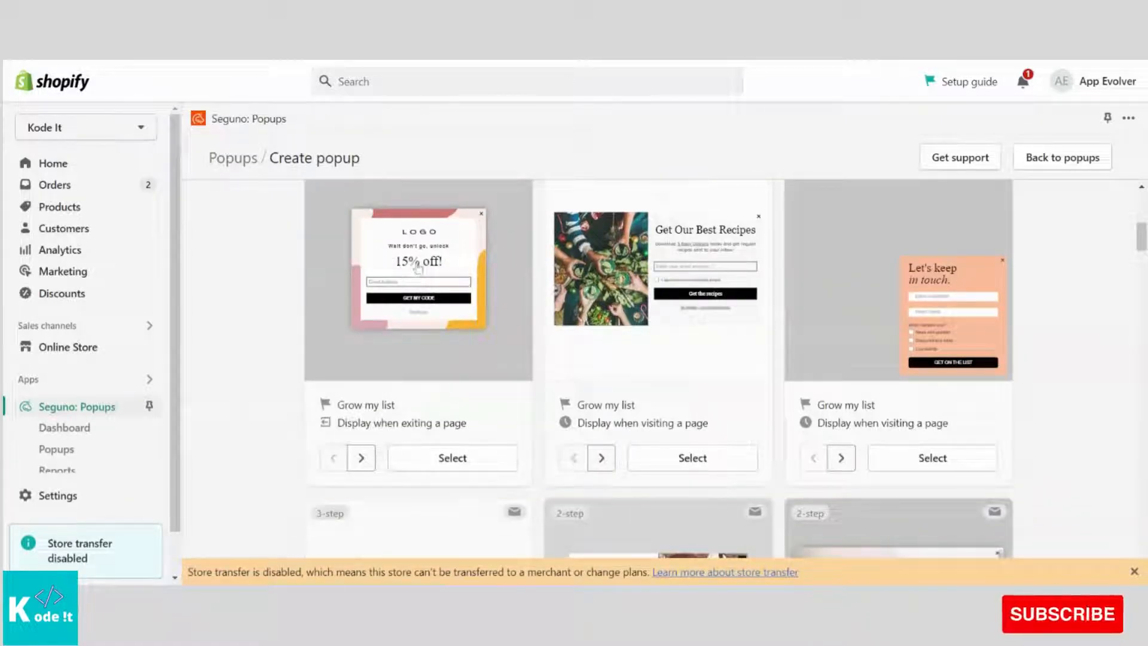
scroll(833, 307, down, 4)
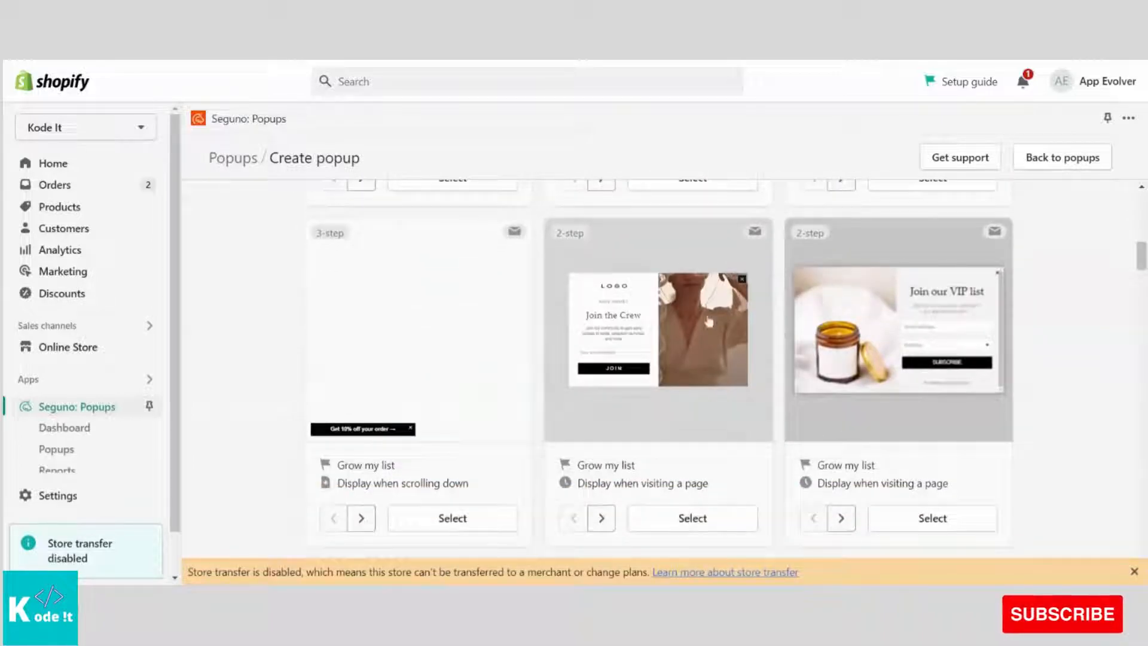
scroll(677, 331, down, 5)
scroll(677, 331, down, 10)
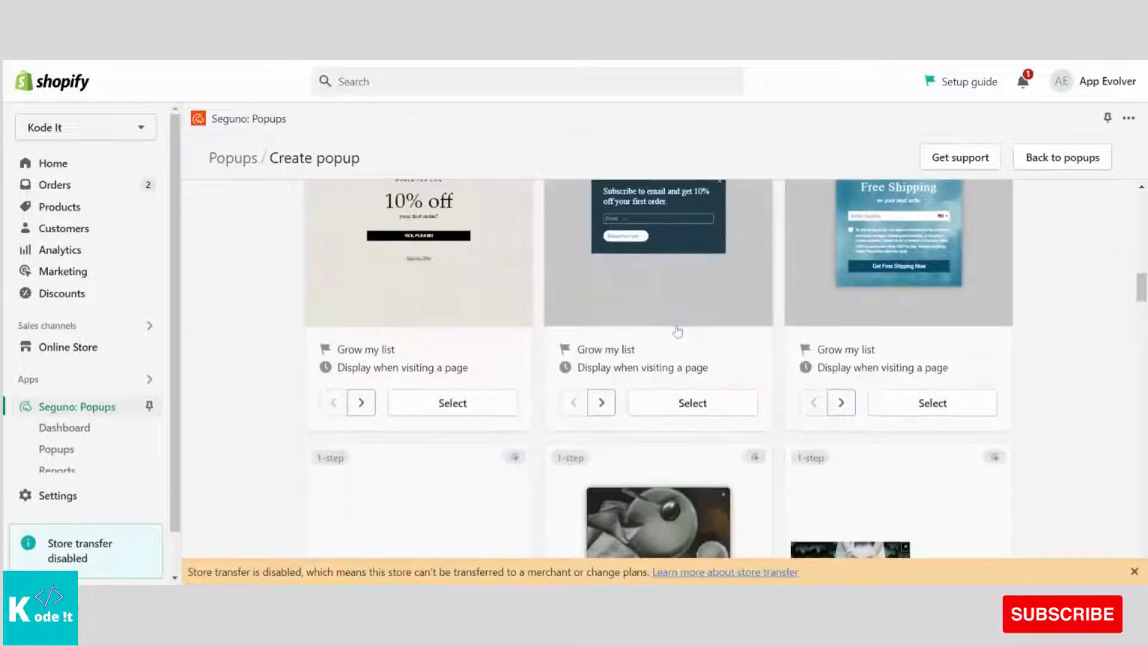
scroll(658, 367, up, 18)
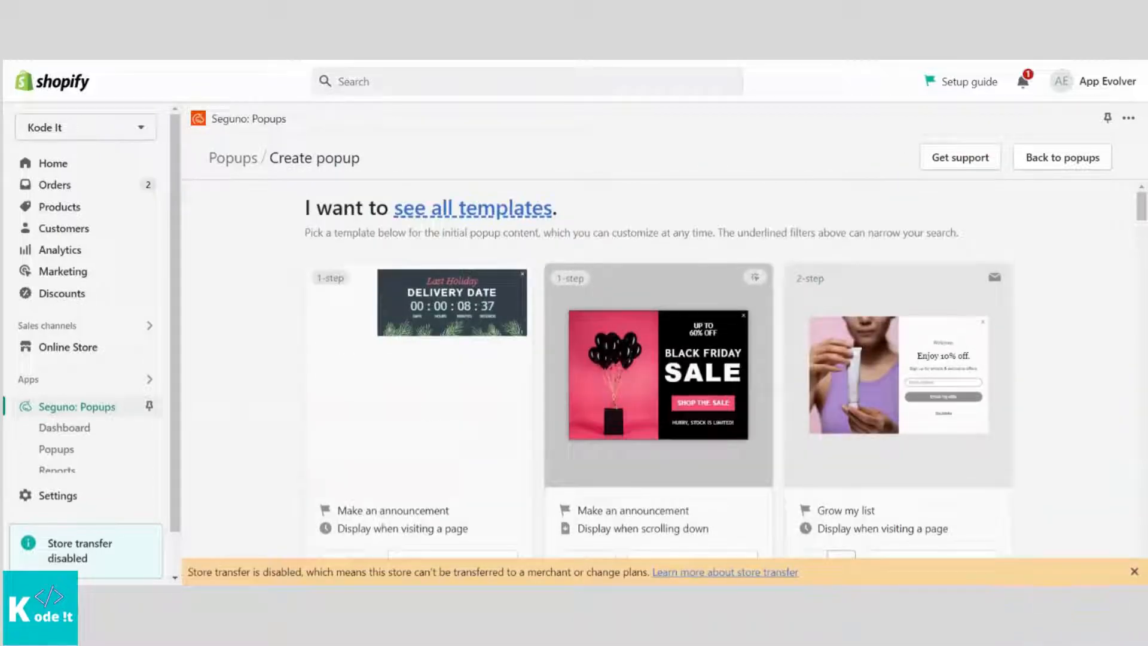
Create a popup titled "December Sale" from the one-step Black Friday Sale announcement template
scroll(841, 522, down, 1)
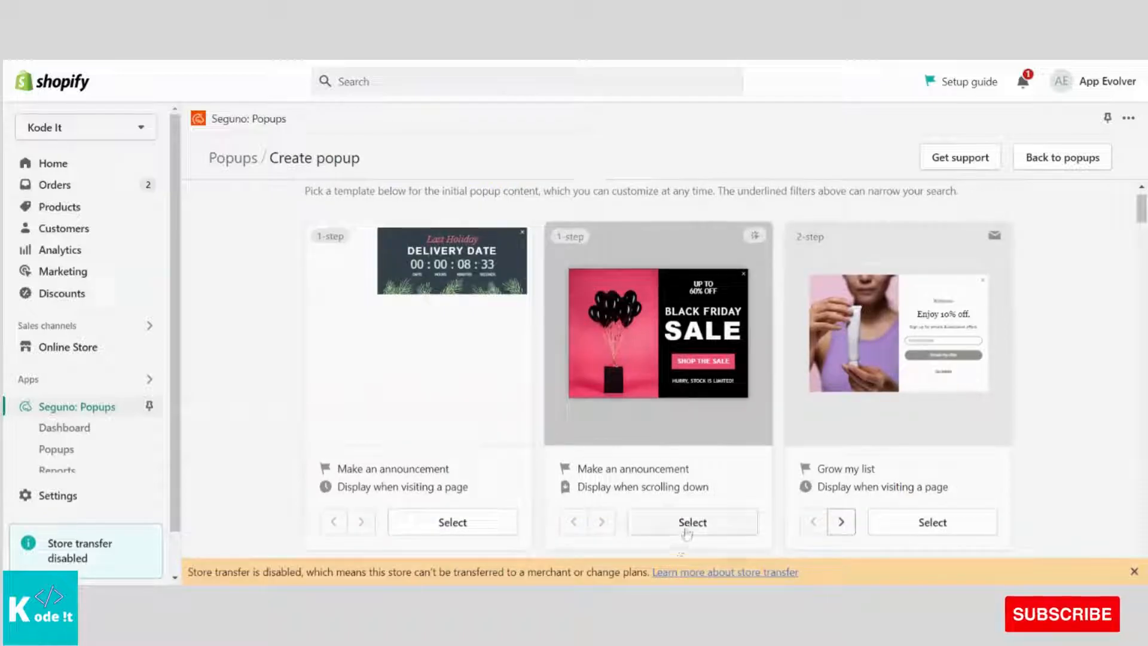
click(689, 523)
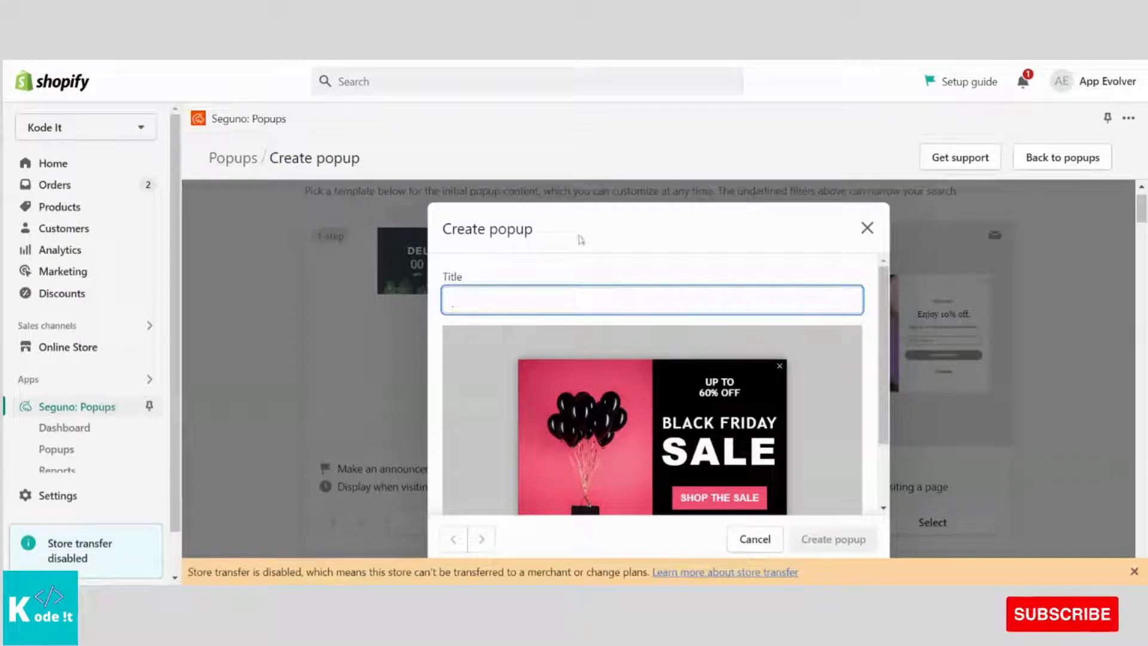
scroll(605, 252, down, 1)
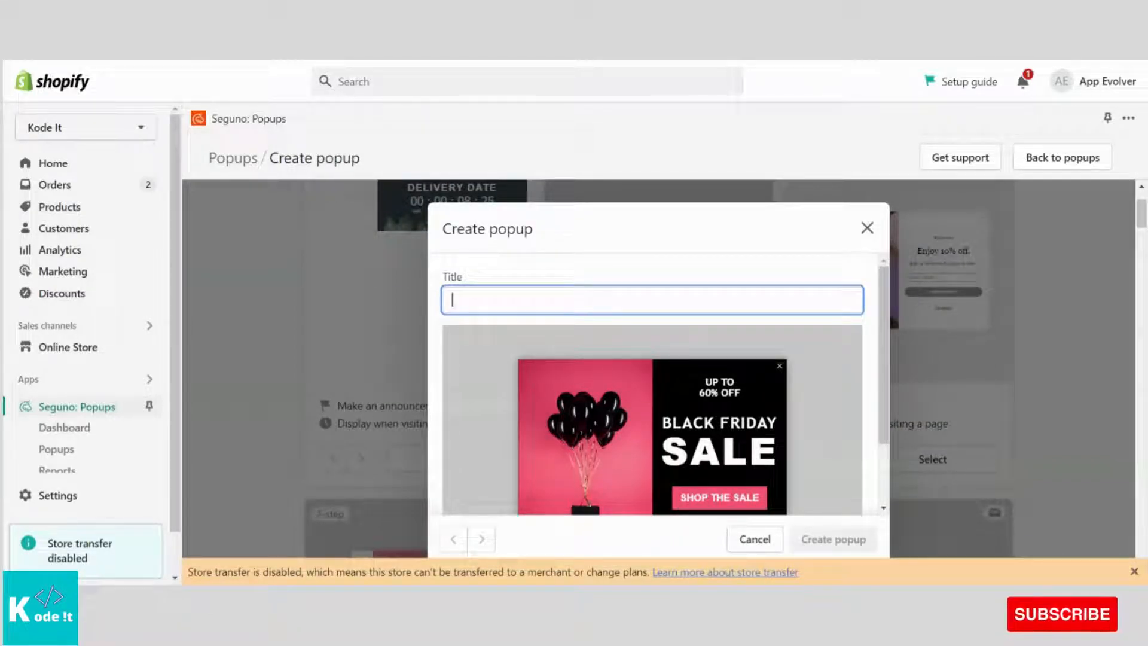
text(Sal)
text(e)
key(BackSpace)
key(BackSpace)
key(BackSpace)
key(BackSpace)
key(BackSpace)
text(Dece)
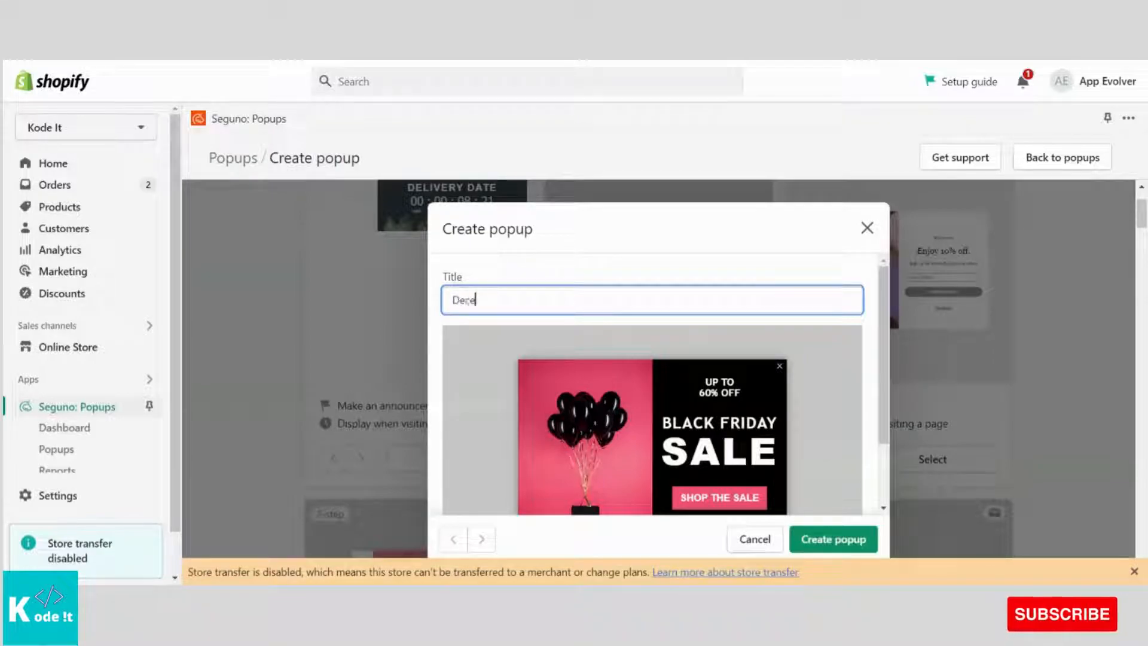
text(mber Sale)
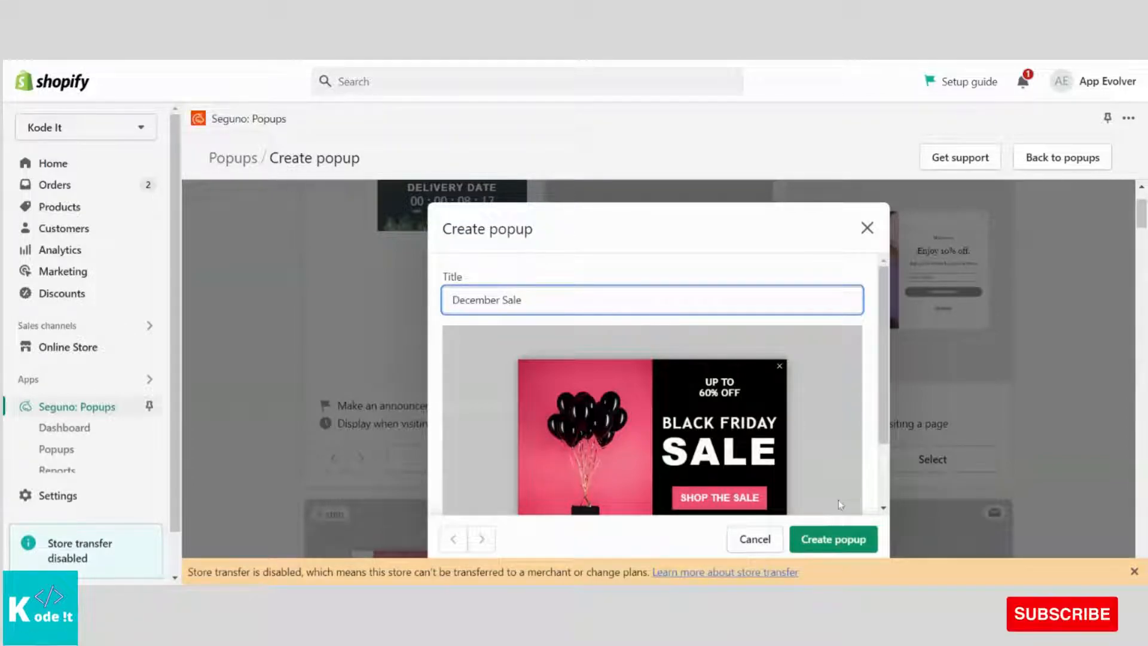
click(822, 540)
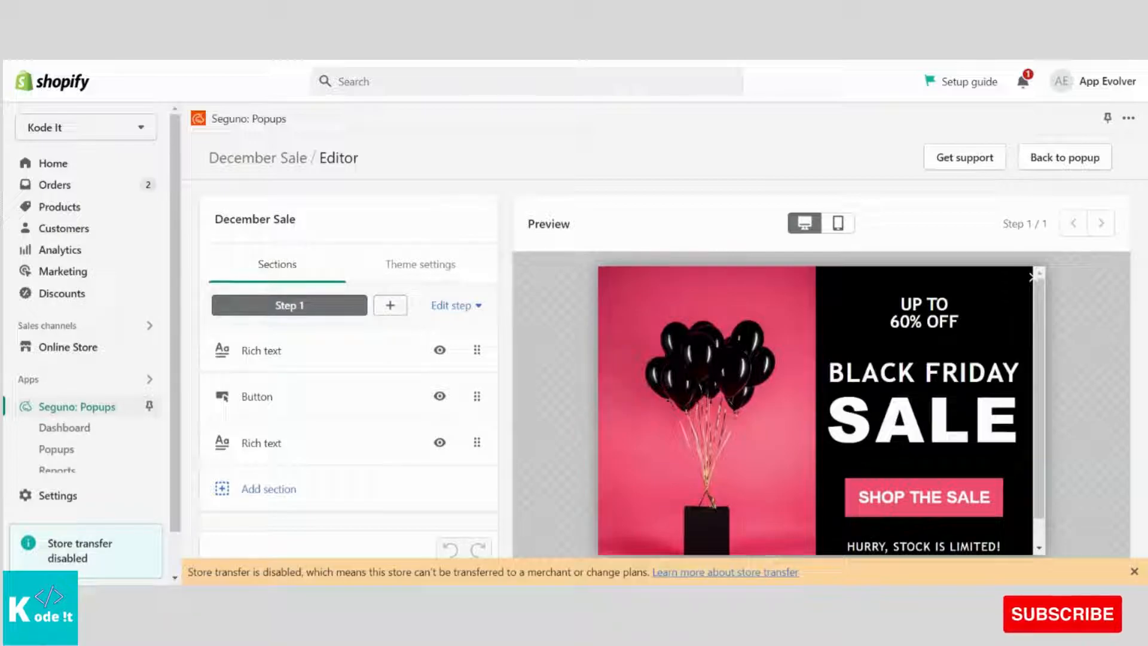
Add a second step to the popup and change the discount in Step 1's first rich text to 70%
click(390, 306)
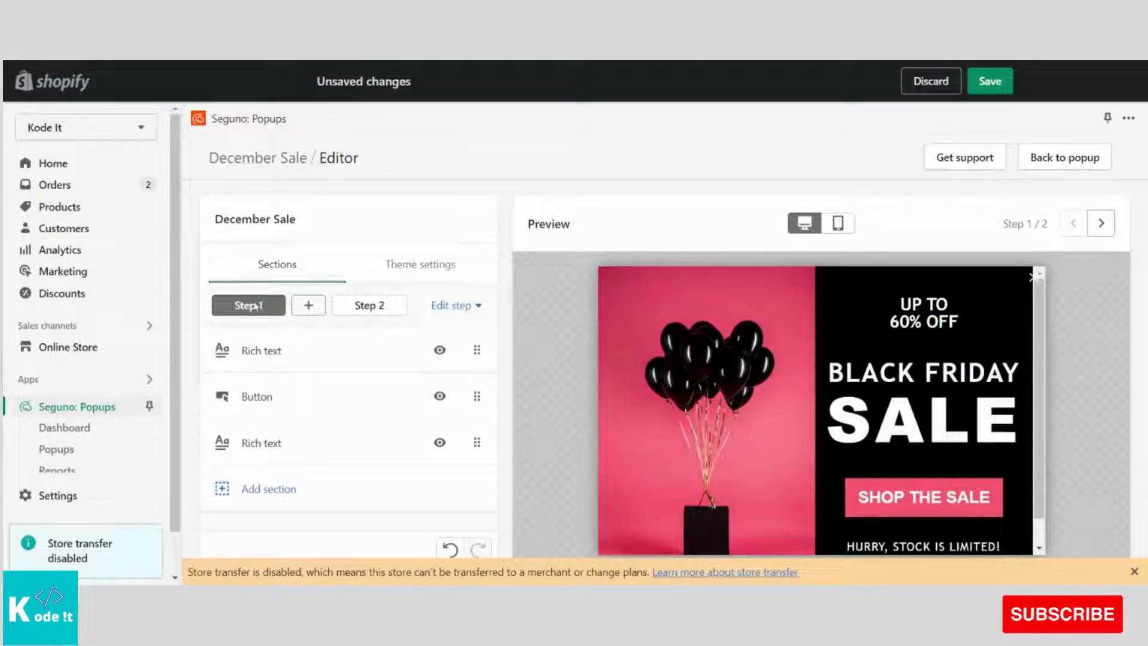
click(278, 359)
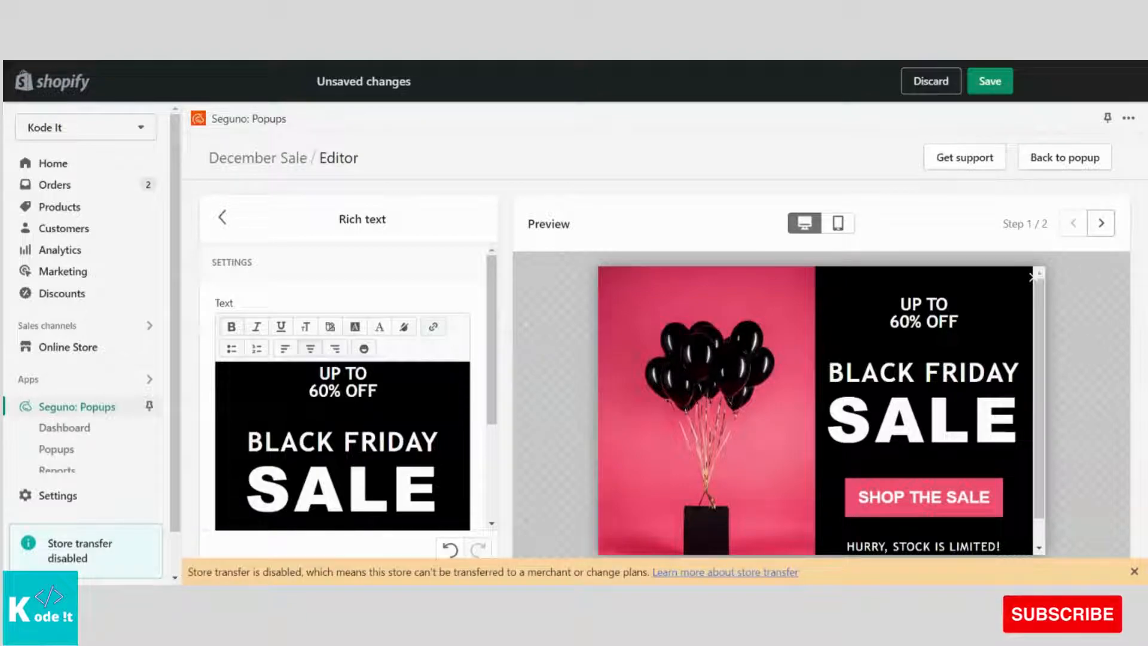
key(BackSpace)
key(BackSpace)
text(70)
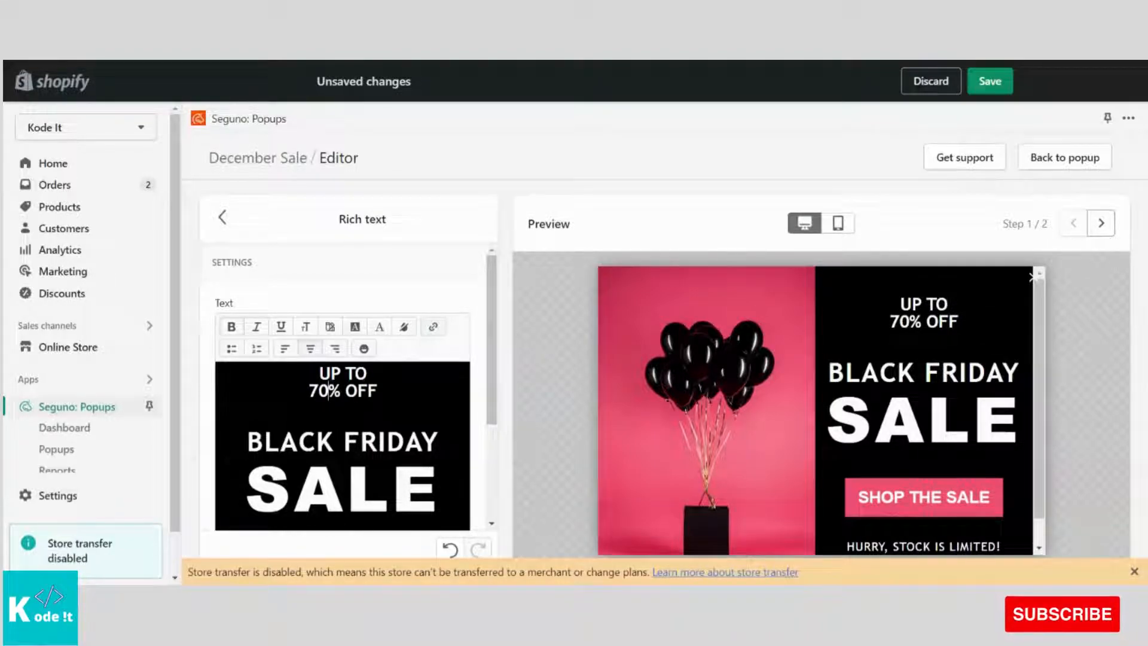
Replace the "BLACK FRIDAY" heading in the rich text with "Christmas Offer" and return to the section list
scroll(342, 445, down, 1)
double_click(343, 460)
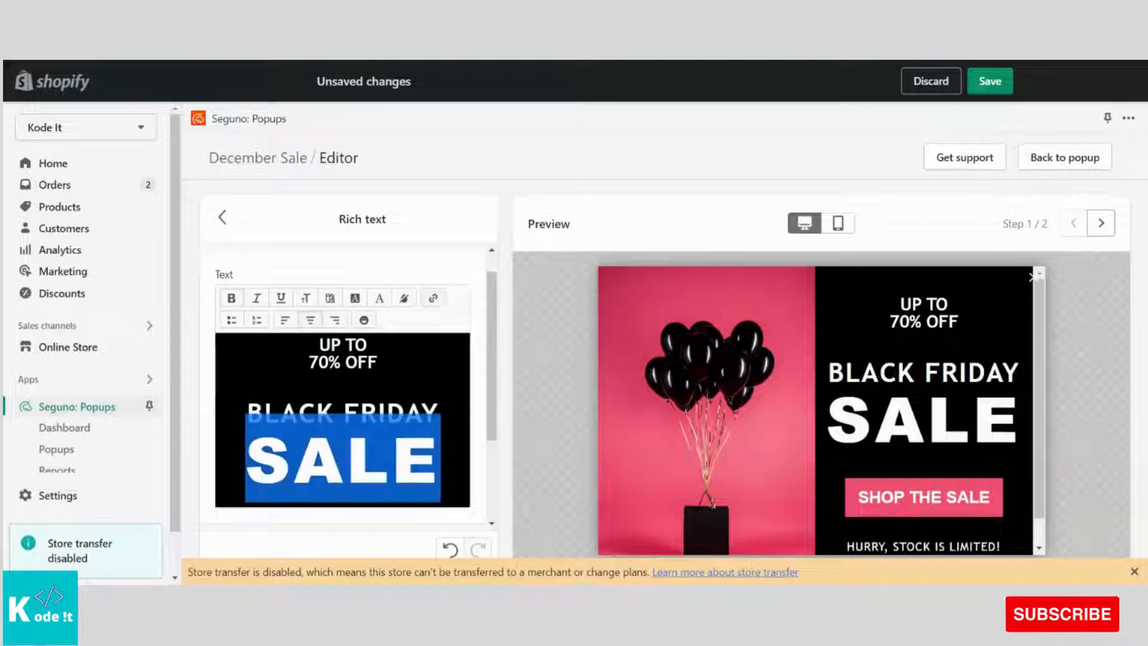
double_click(290, 413)
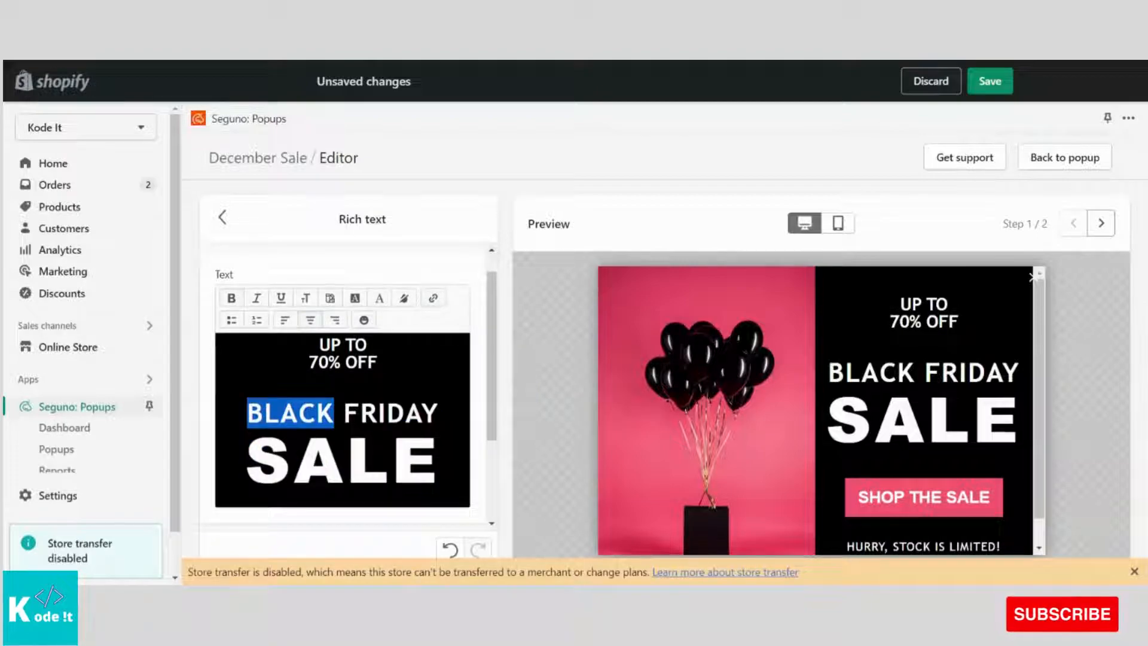
key(shift+Right)
key(shift+Right)
key(shift+Right)
key(shift+Right)
key(shift+Right)
key(shift+Right)
key(shift+Right)
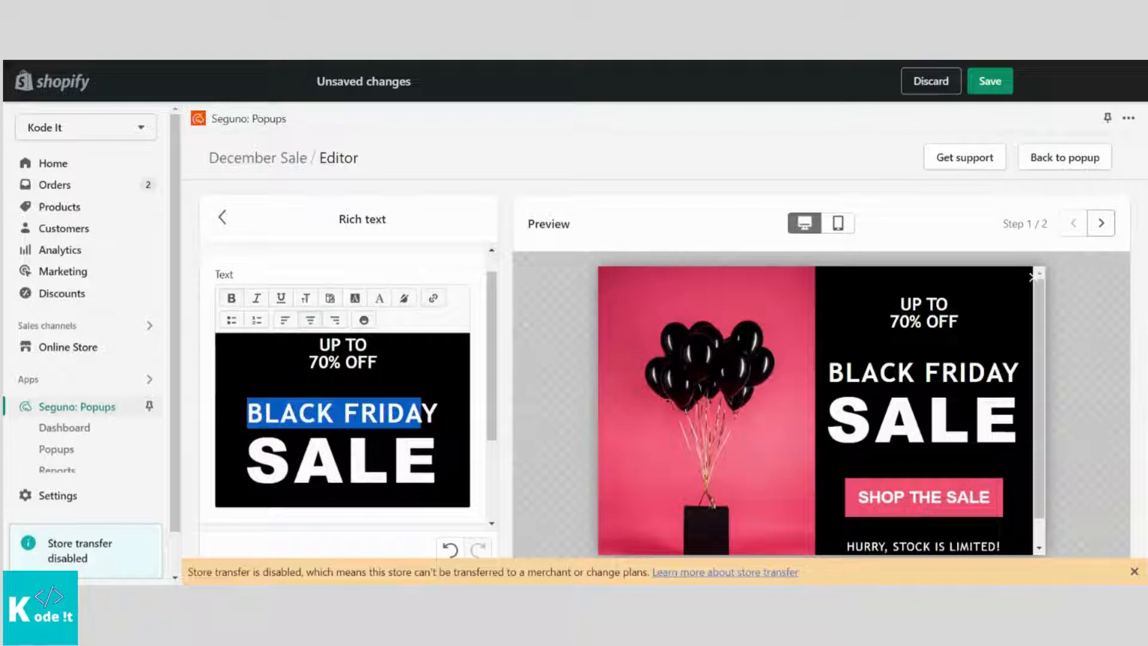
text(Christ)
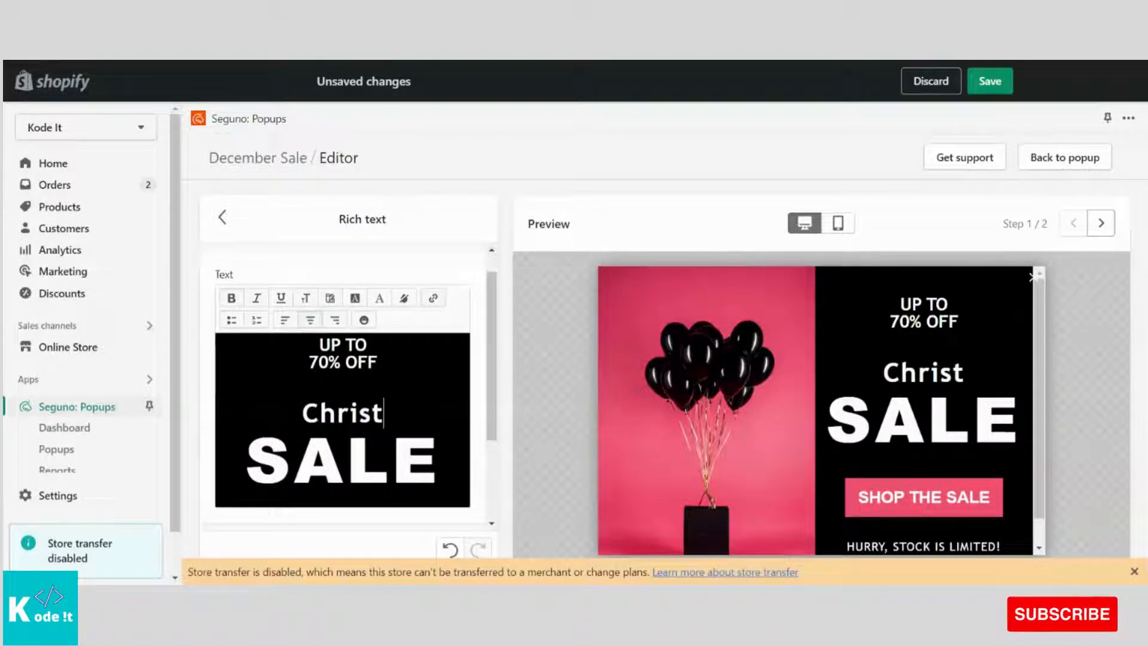
text(mas )
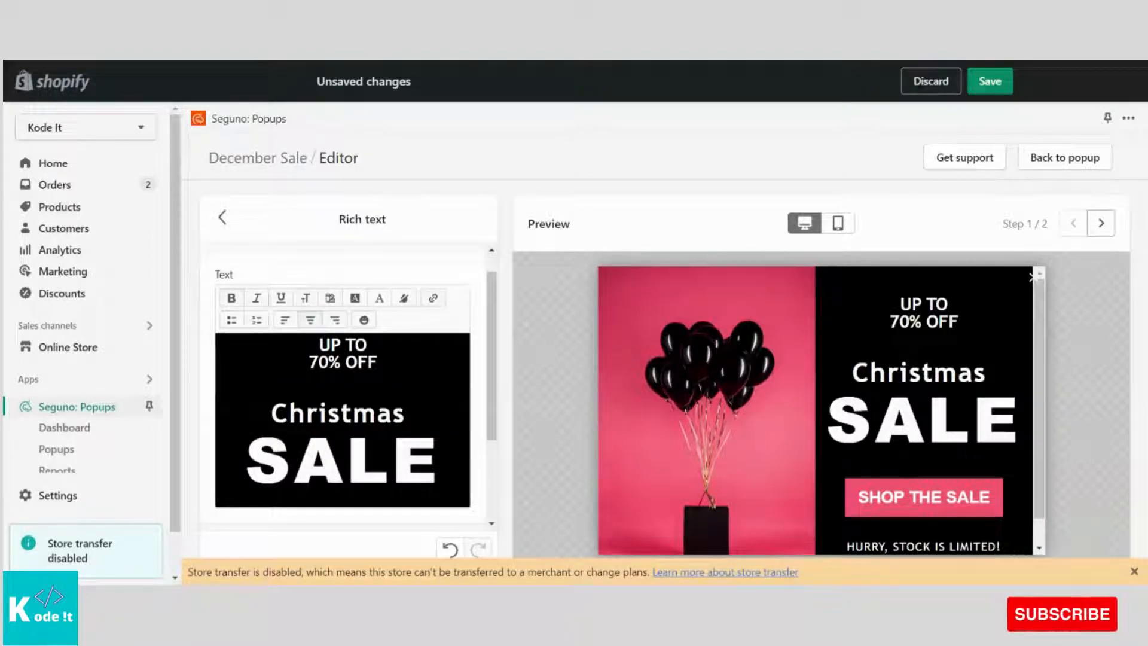
text(Offer)
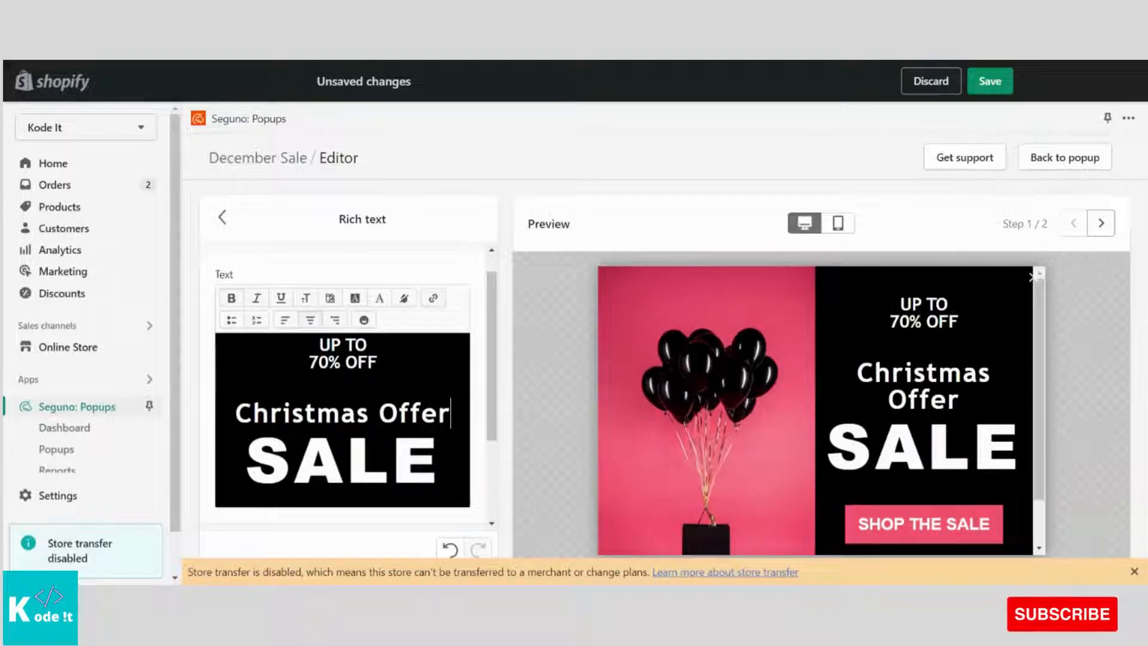
scroll(349, 383, down, 2)
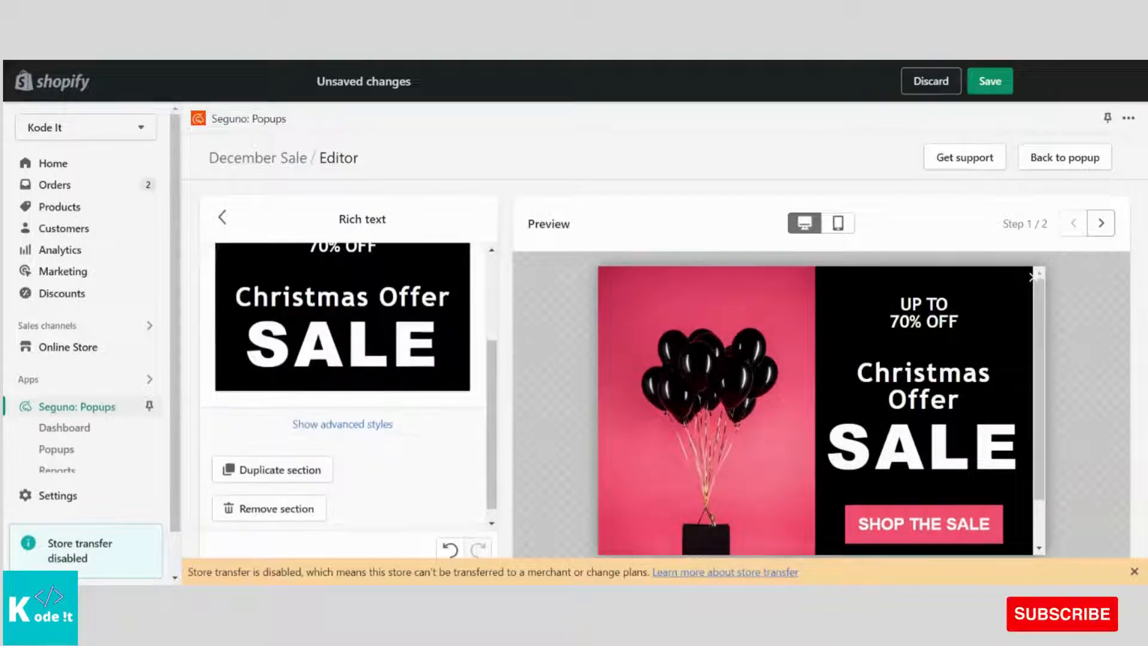
scroll(389, 412, up, 3)
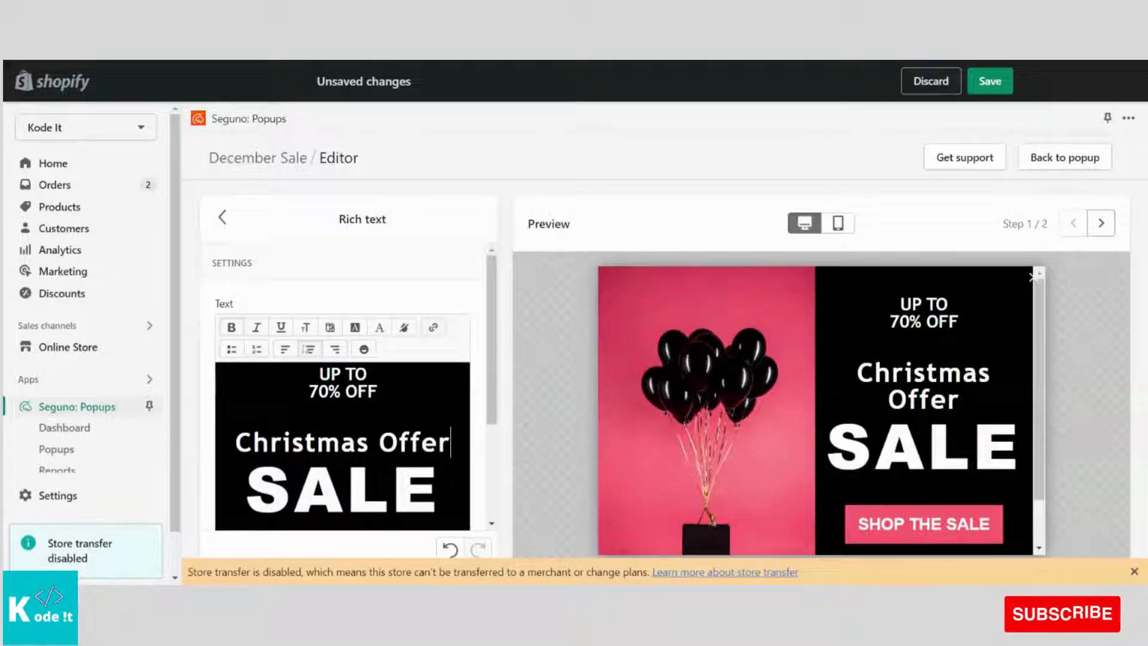
click(228, 226)
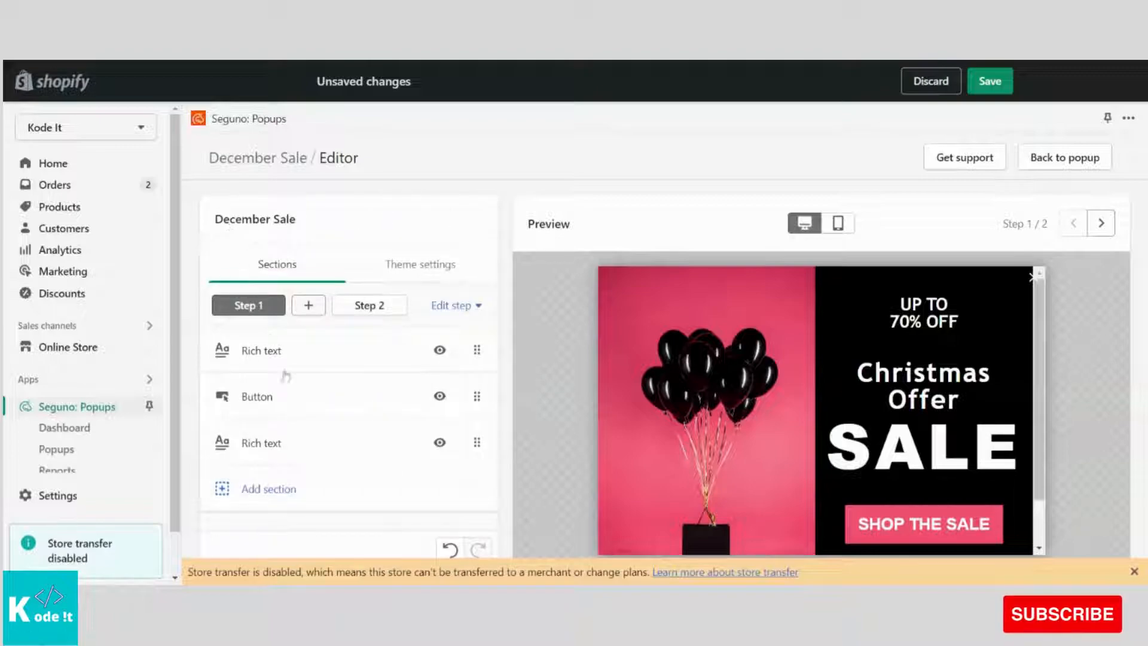
Link the Step 1 button to the Sale collection
click(303, 398)
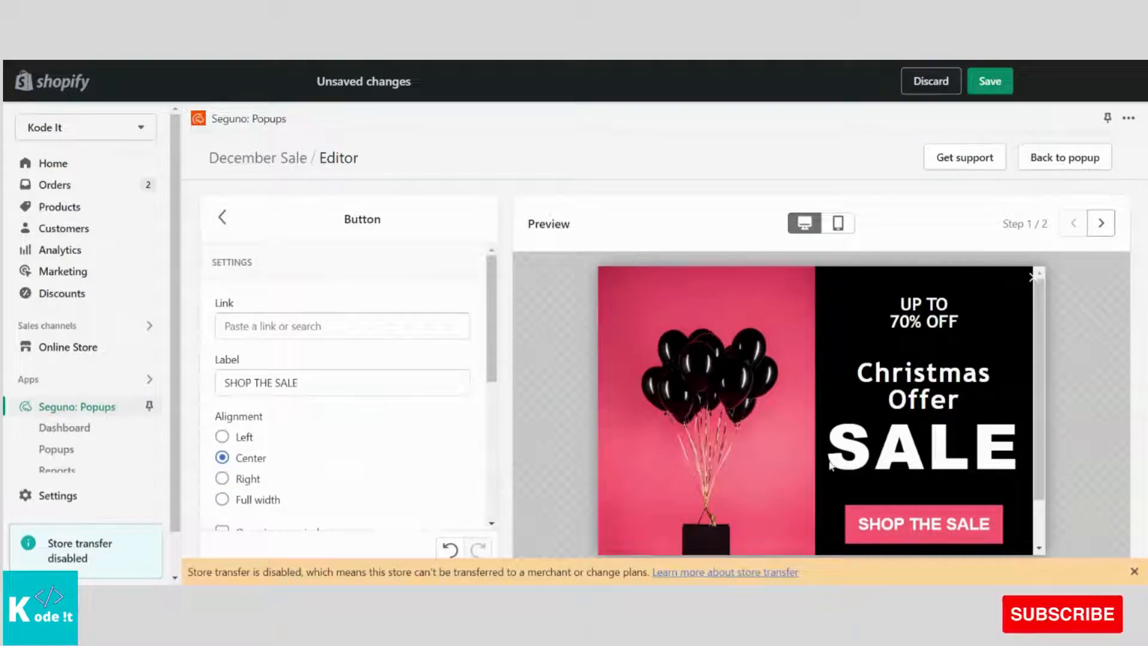
scroll(873, 460, down, 1)
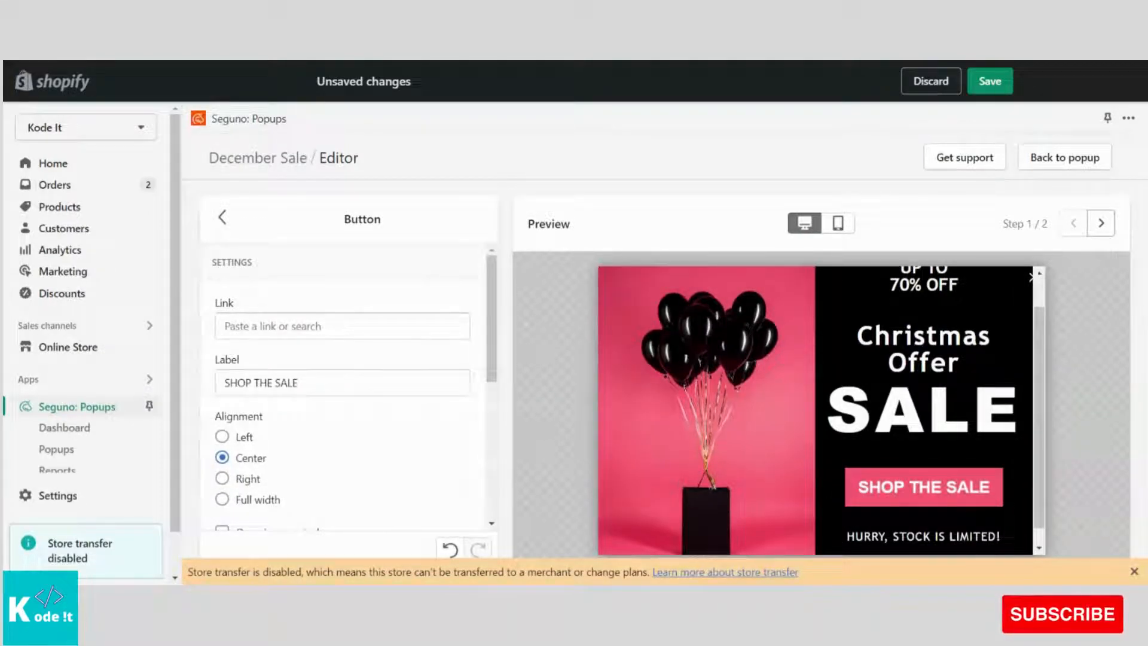
click(359, 327)
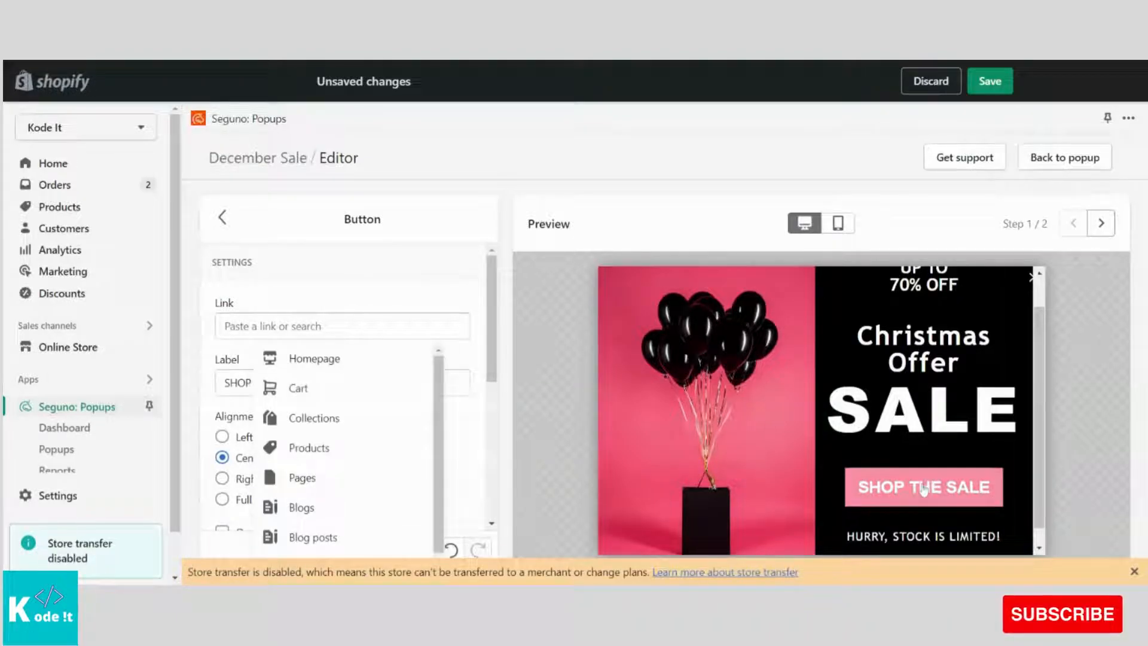
click(314, 418)
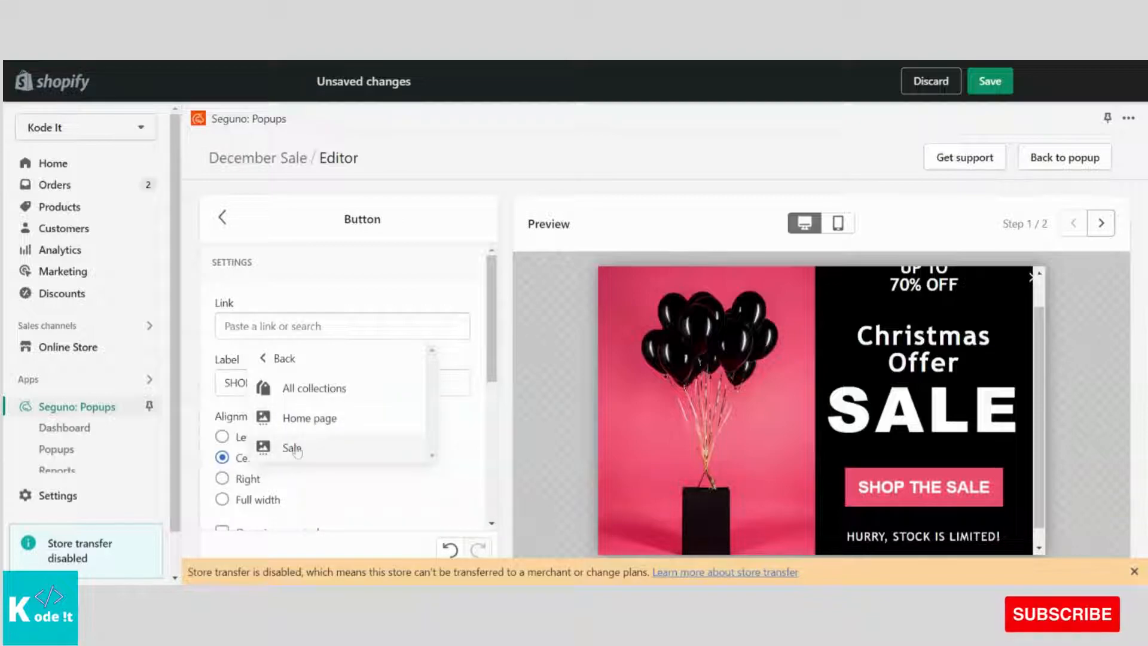
click(297, 449)
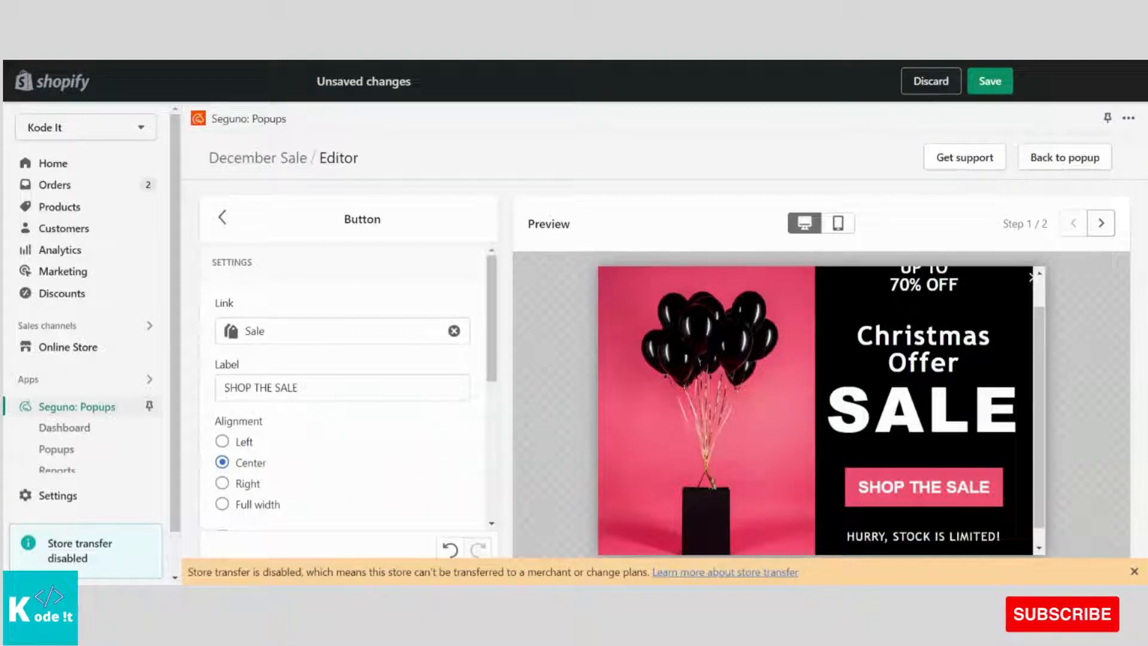
Change the button's label to "Explore Sale"
drag(308, 388, 223, 388)
key(BackSpace)
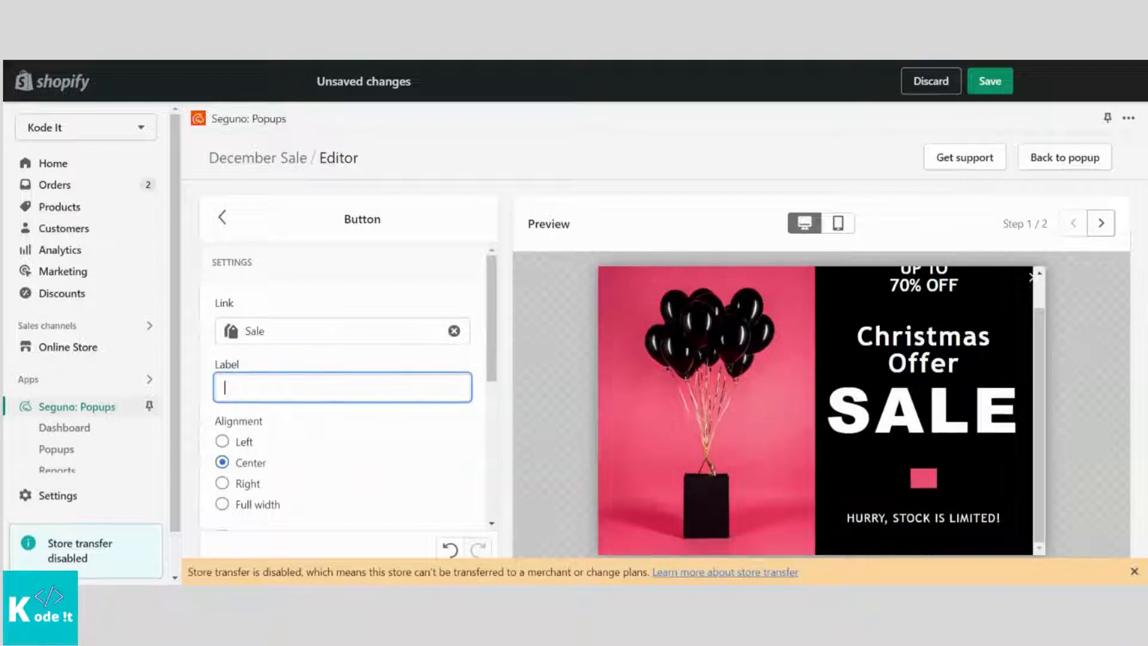
text(Explore )
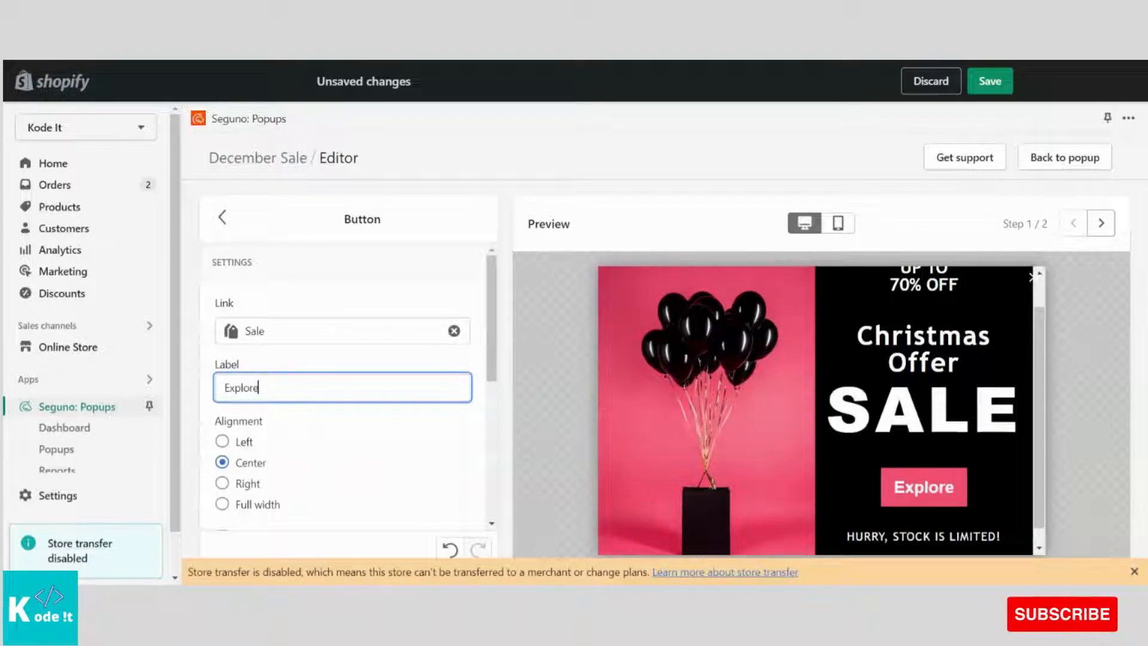
text(Sale)
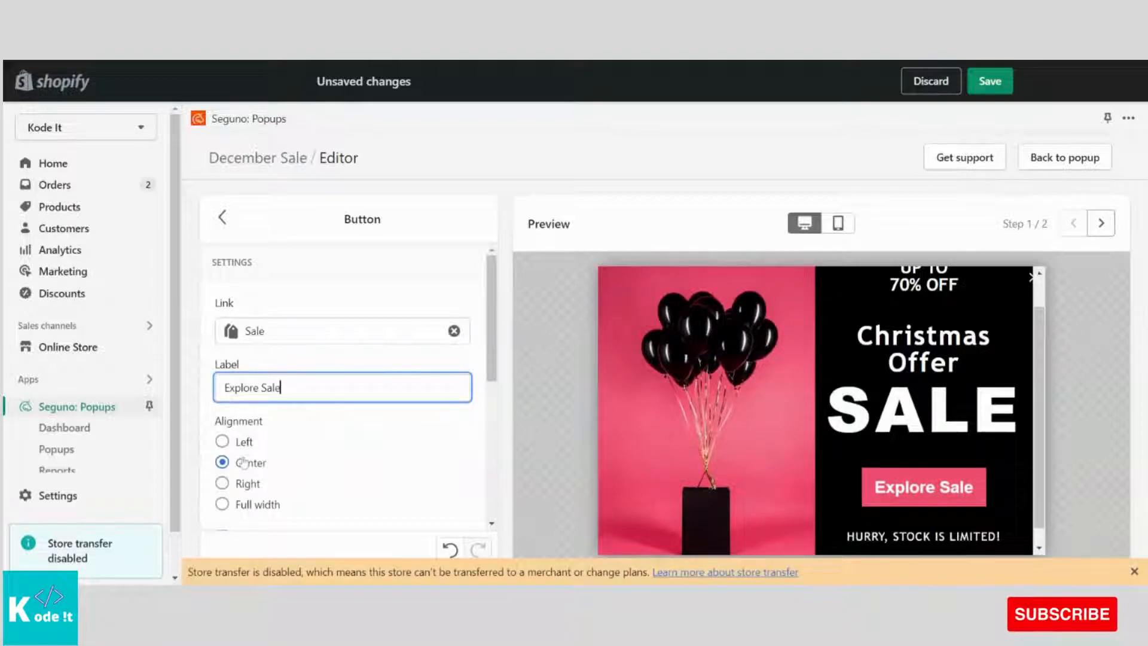
Set the Explore Sale button's alignment to Full width and return to the section list
scroll(384, 440, down, 1)
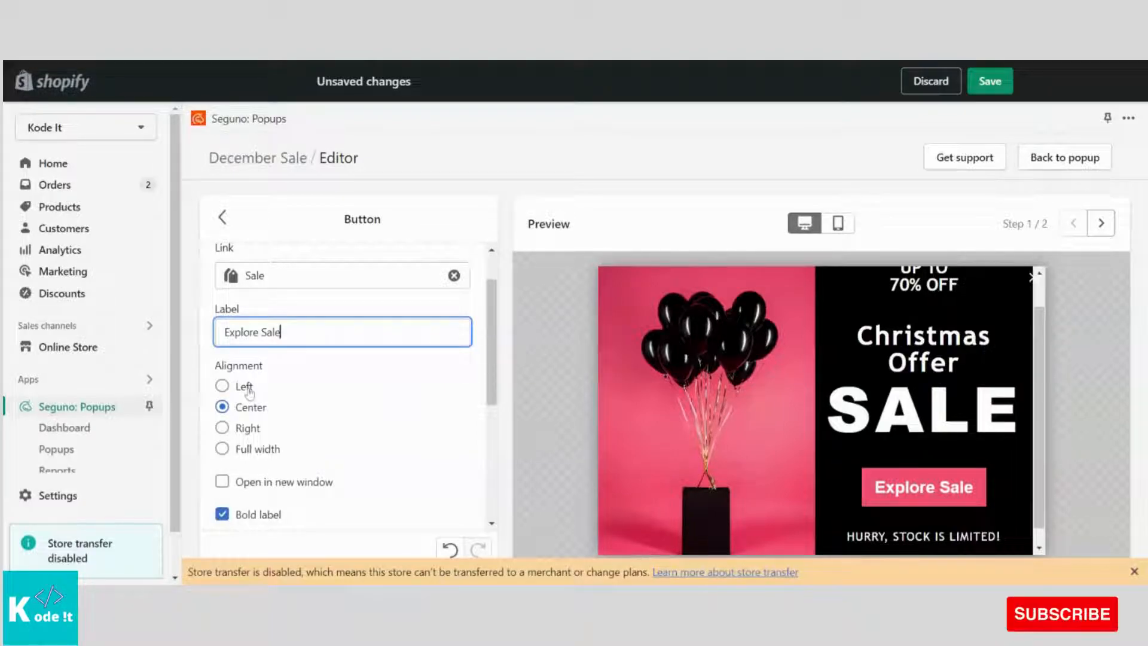
click(266, 453)
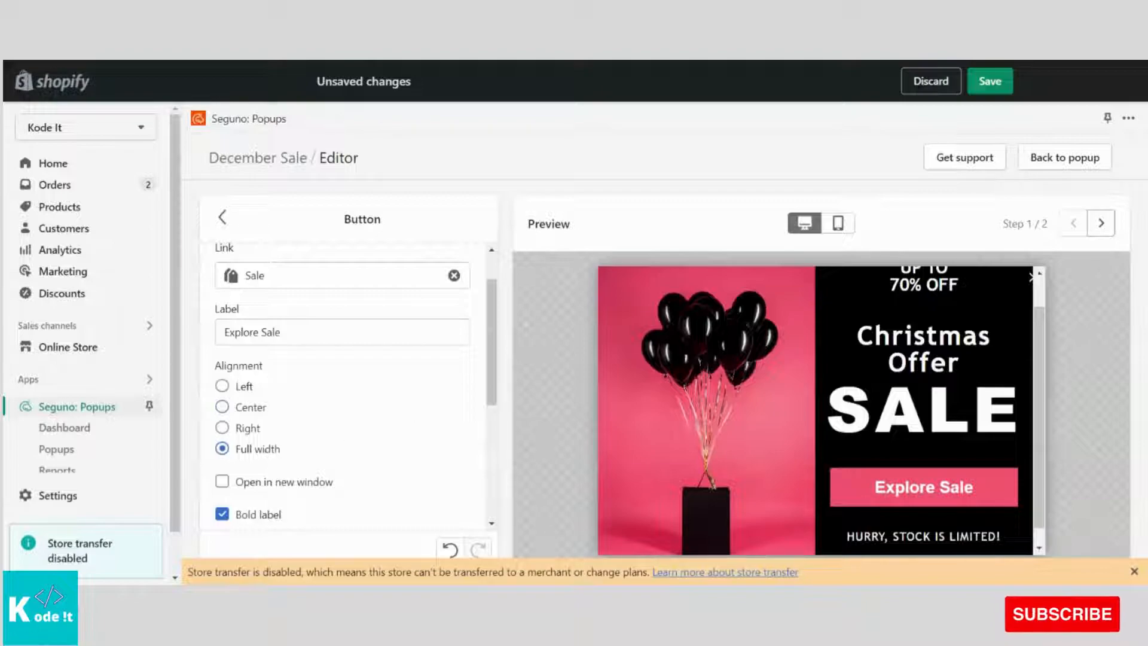
scroll(820, 411, down, 1)
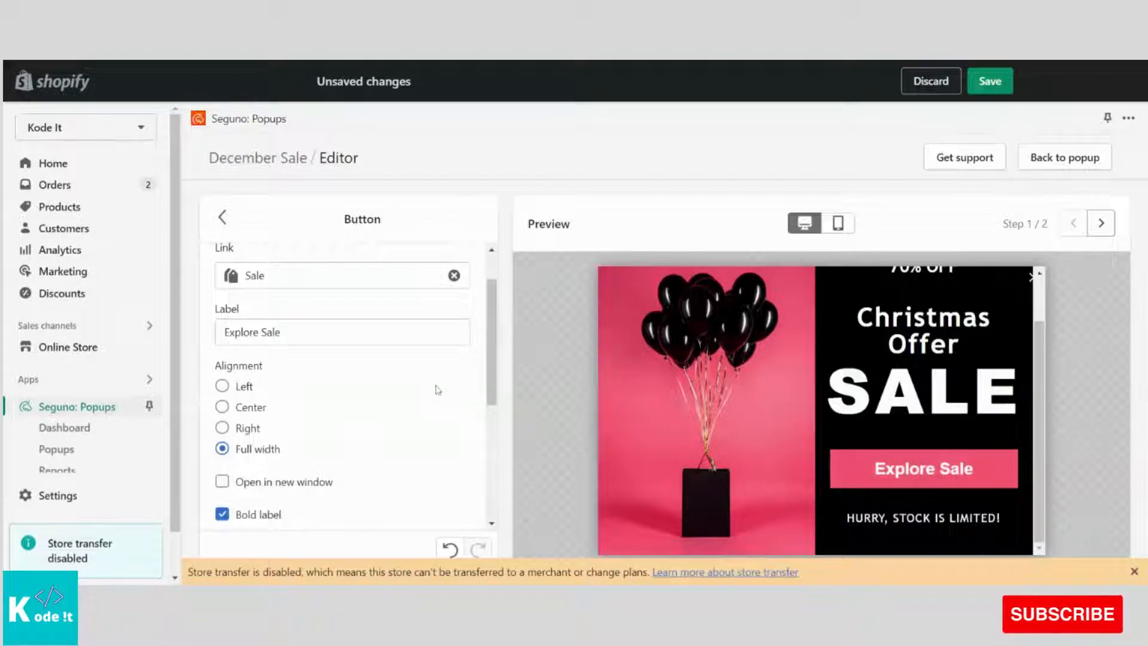
scroll(438, 389, up, 2)
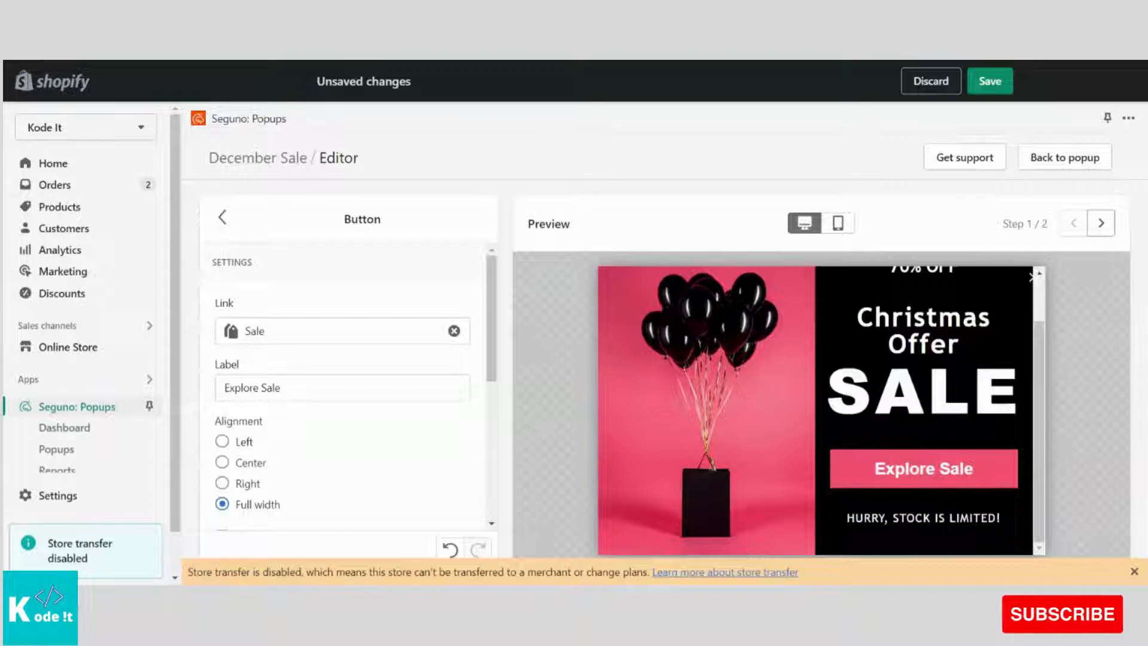
click(223, 219)
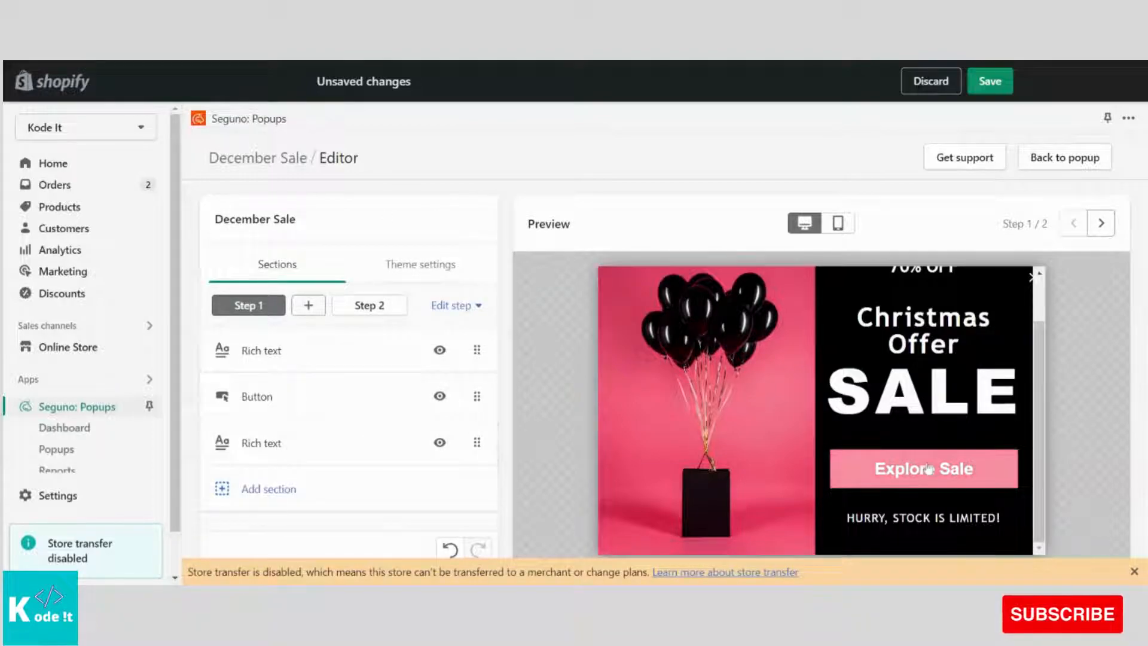
Open the "HURRY, STOCK IS LIMITED!" rich text to review its wording, and return to the section list
click(284, 441)
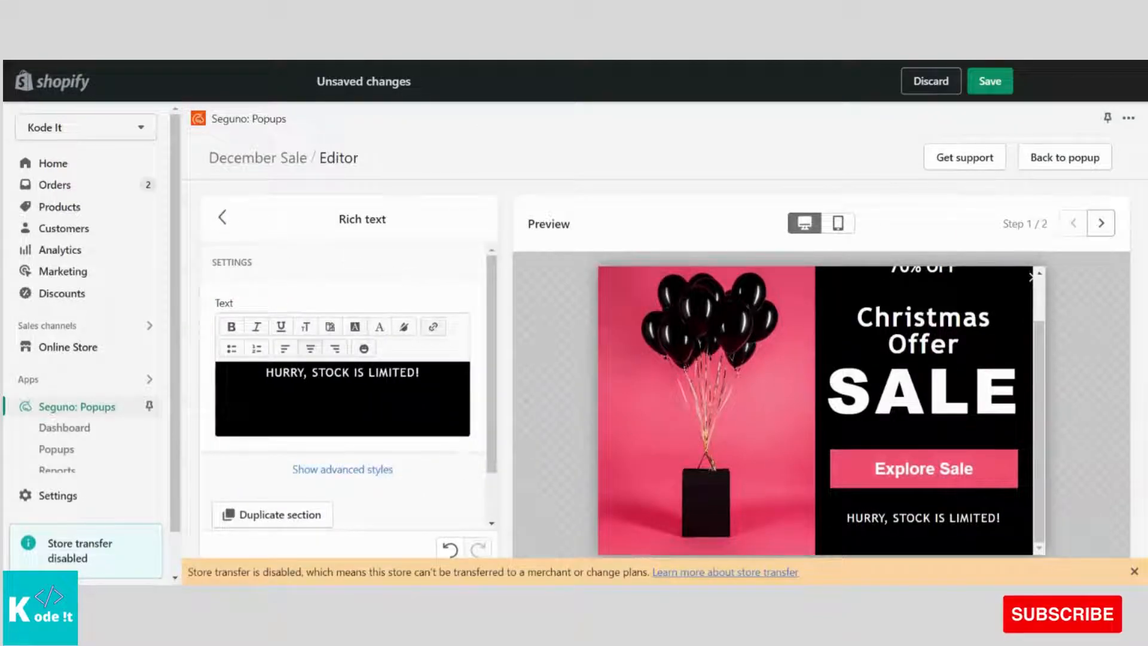
double_click(331, 373)
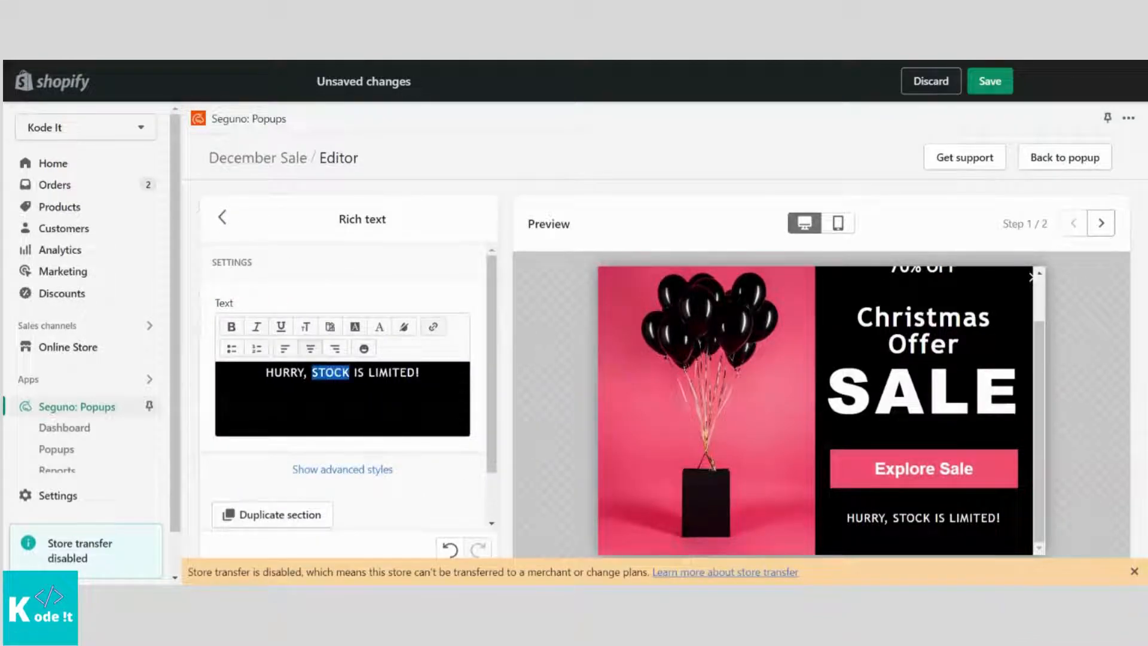
click(223, 219)
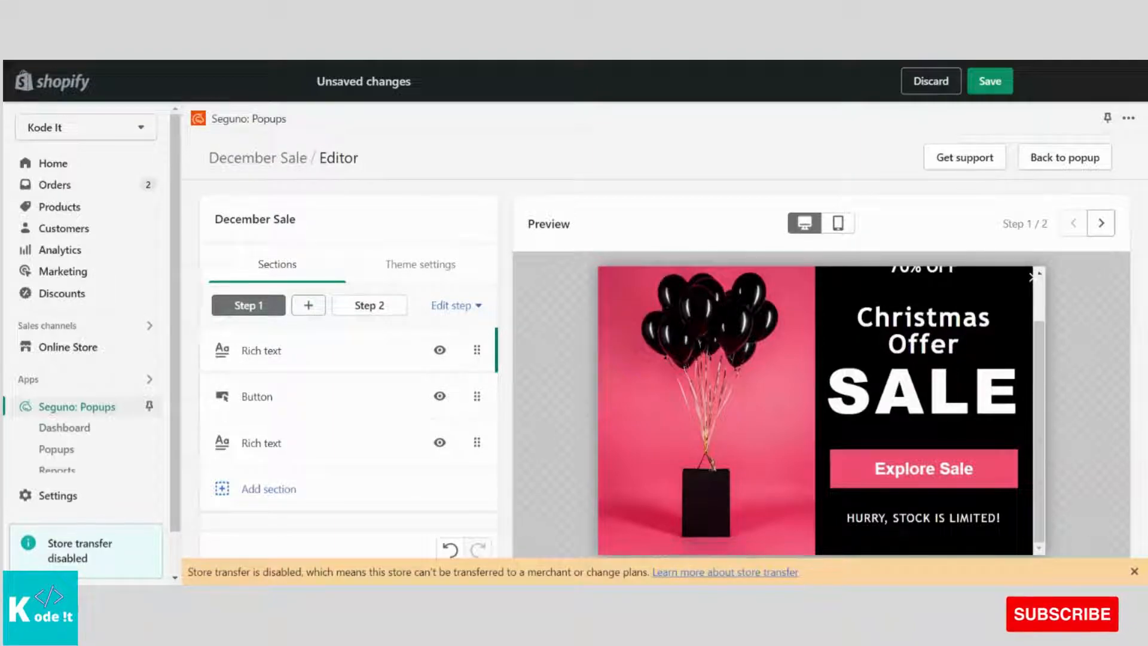
Try hiding the first rich text and the button in Step 1, restoring the visibility of each
click(440, 352)
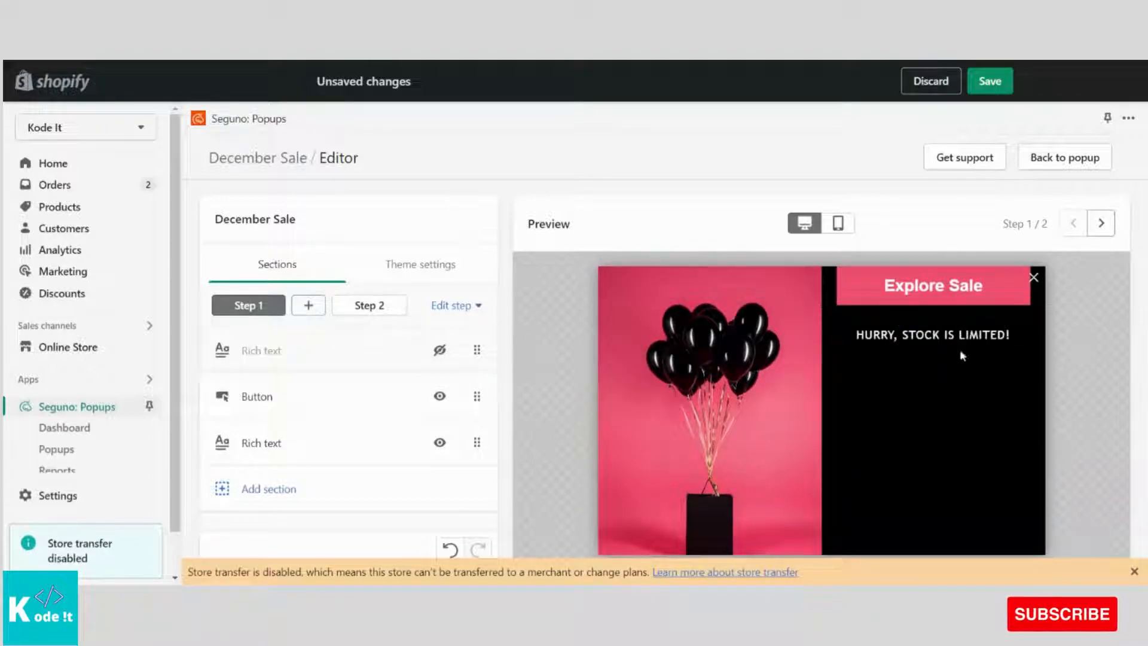
click(439, 350)
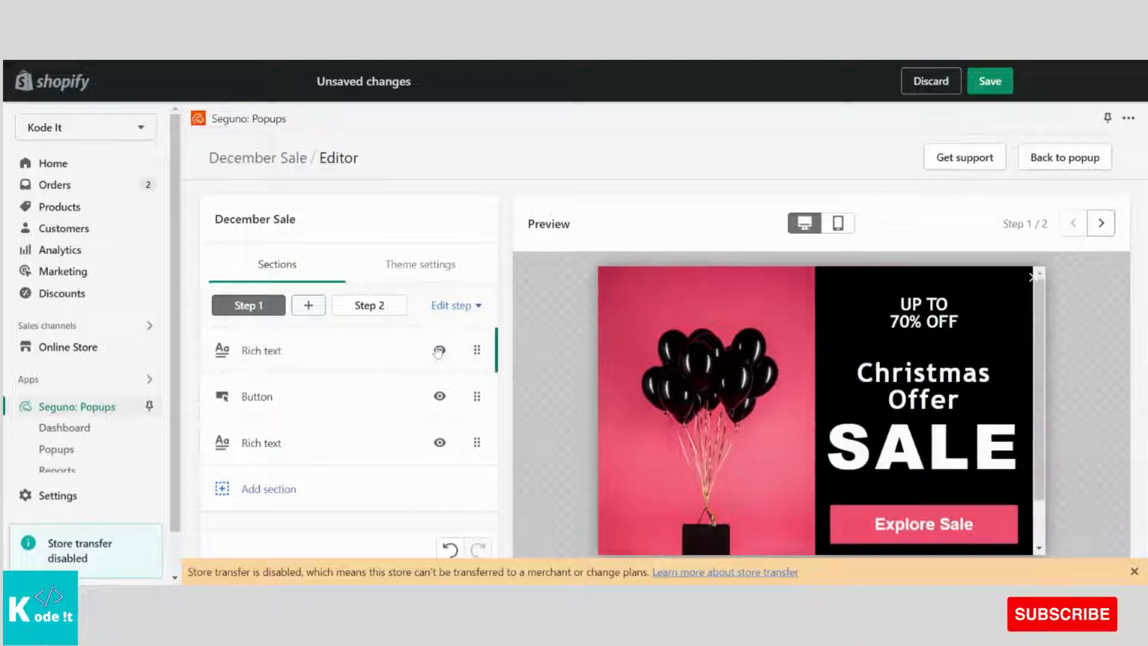
click(443, 394)
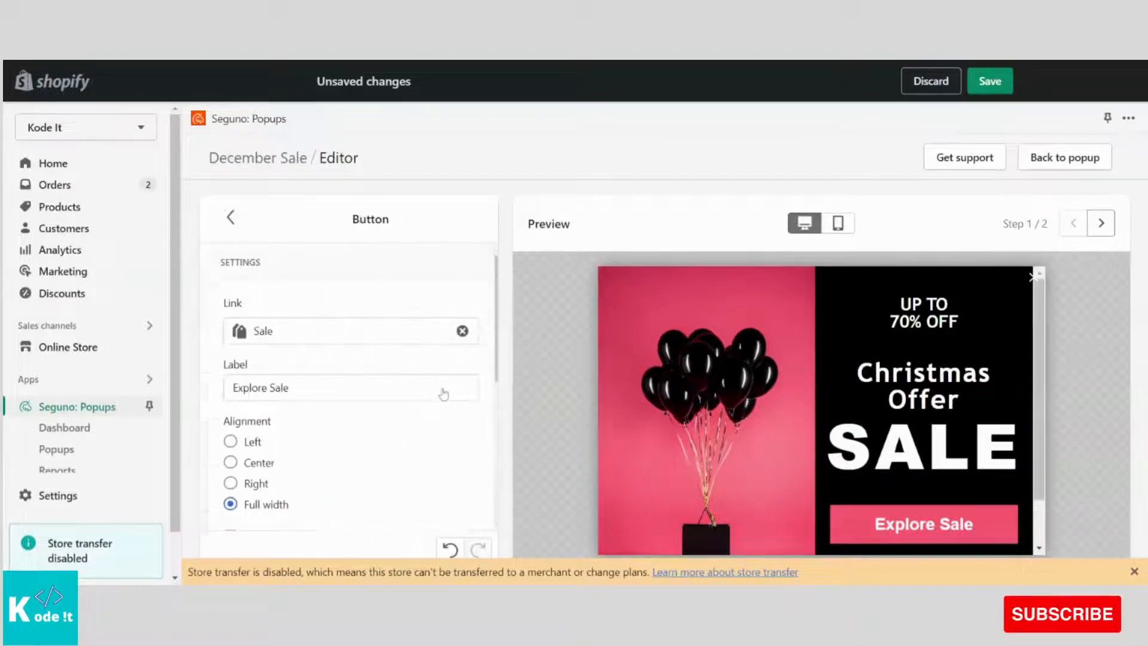
click(230, 217)
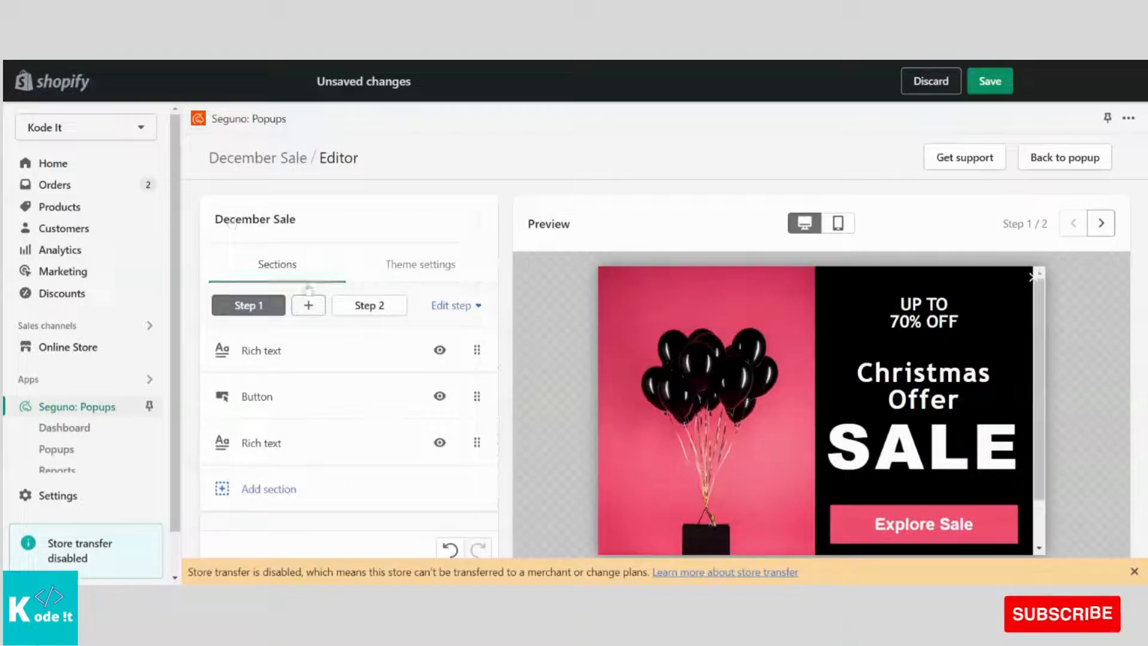
click(439, 396)
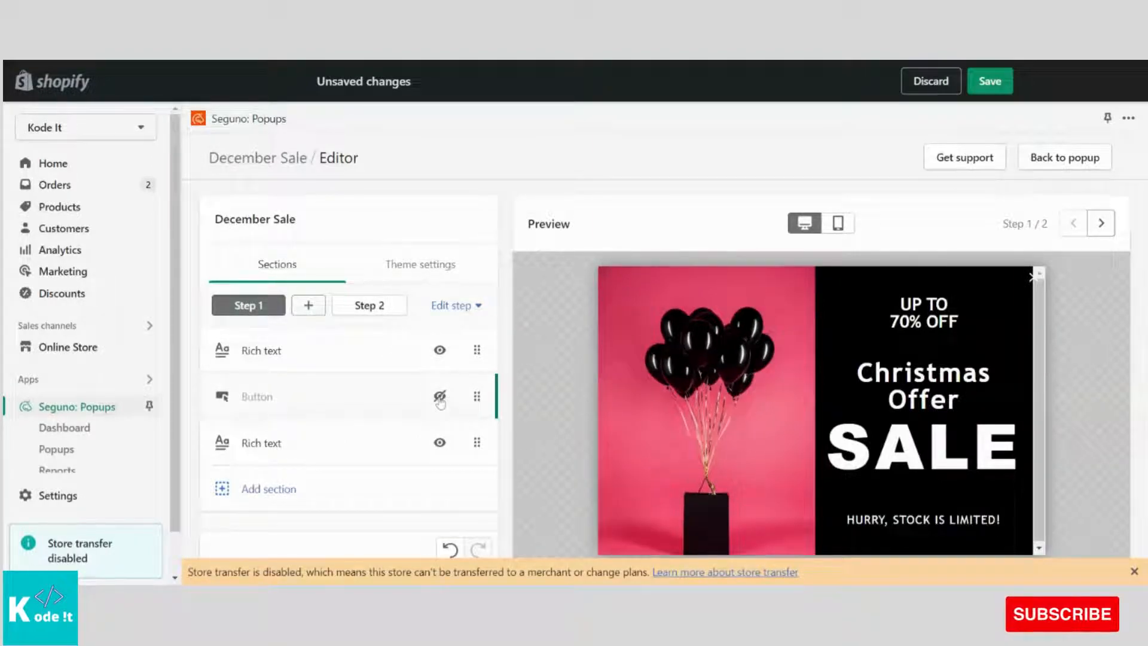
click(440, 396)
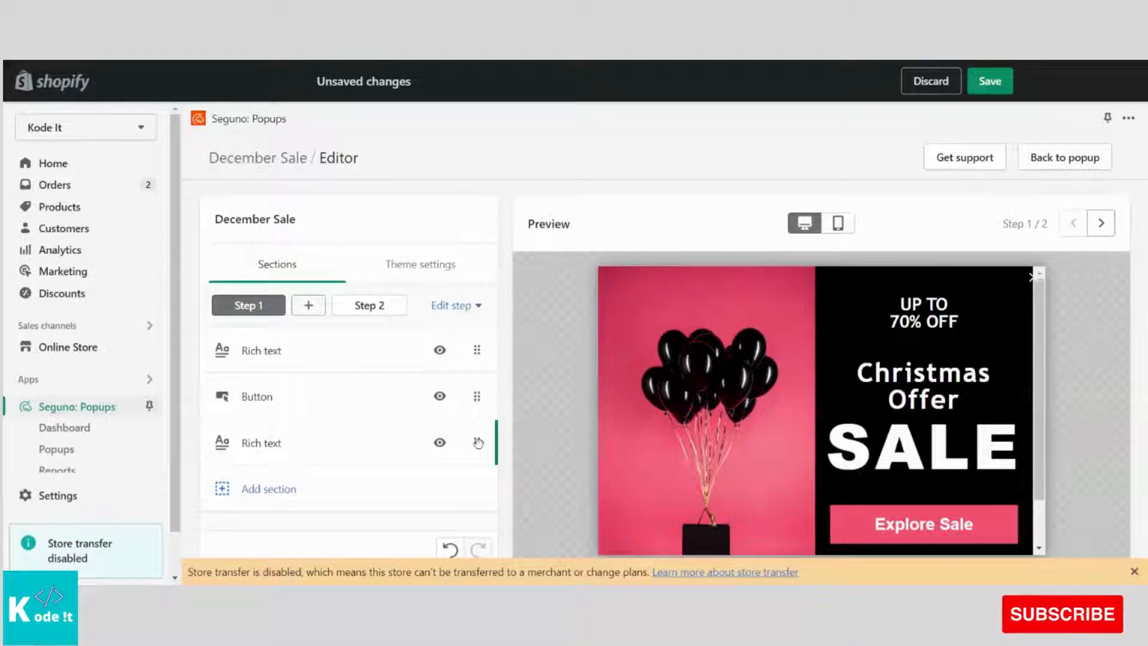
mouse_move(479, 443)
mouse_down()
mouse_move(476, 396)
mouse_move(481, 441)
mouse_up()
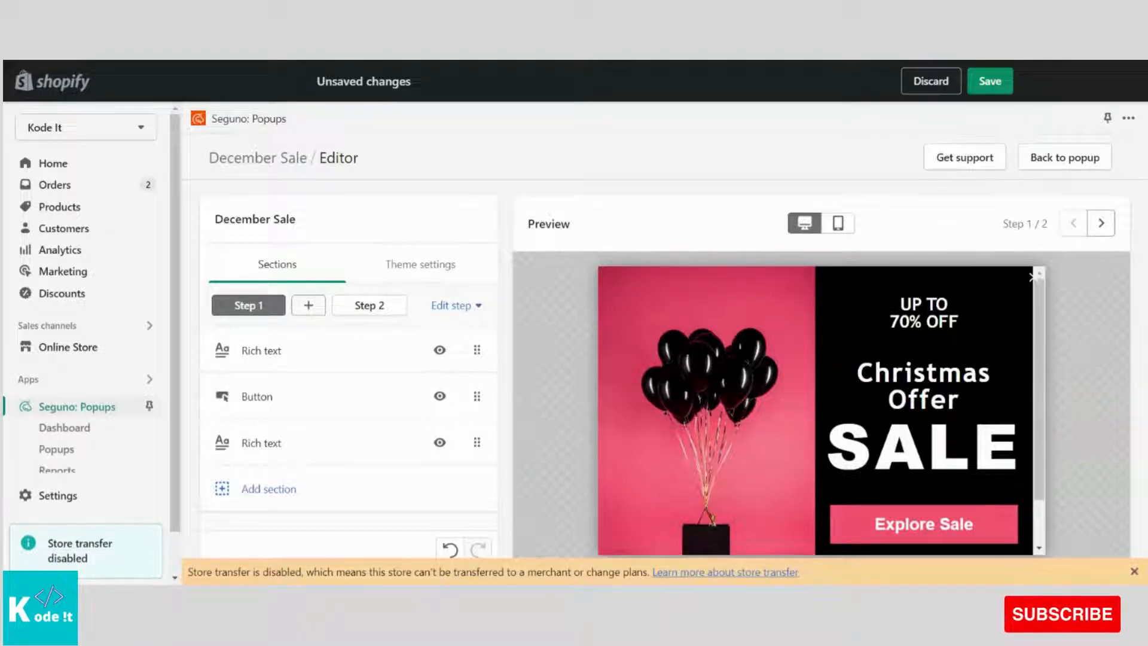
Try the Behind location for the theme's background image and switch it back to Left
click(407, 272)
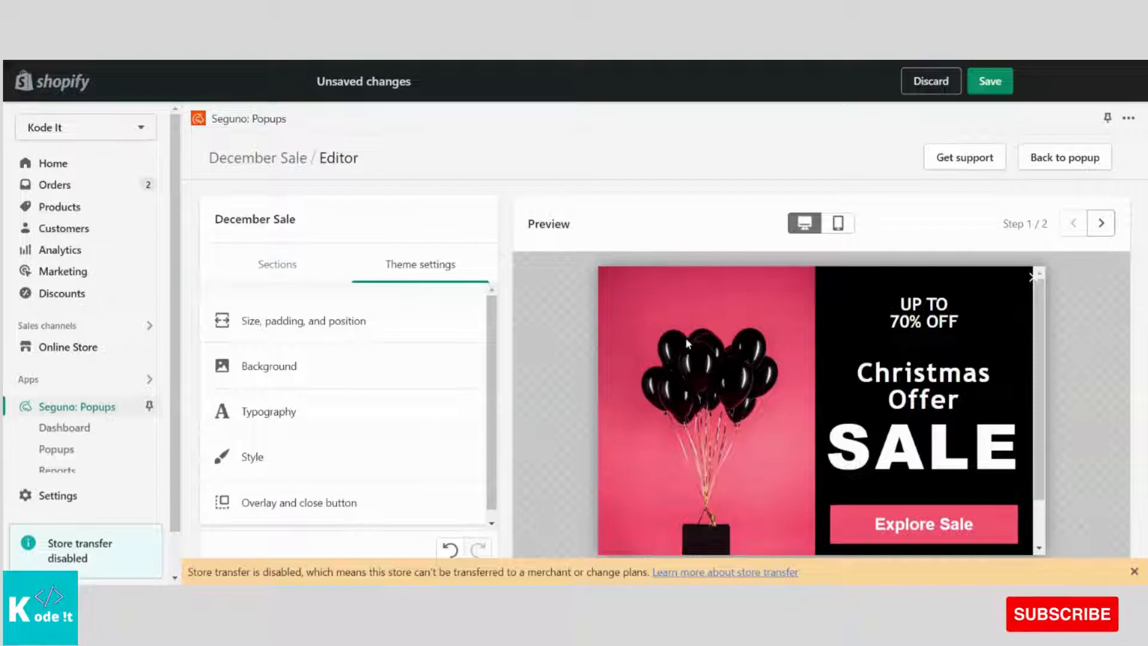
click(267, 367)
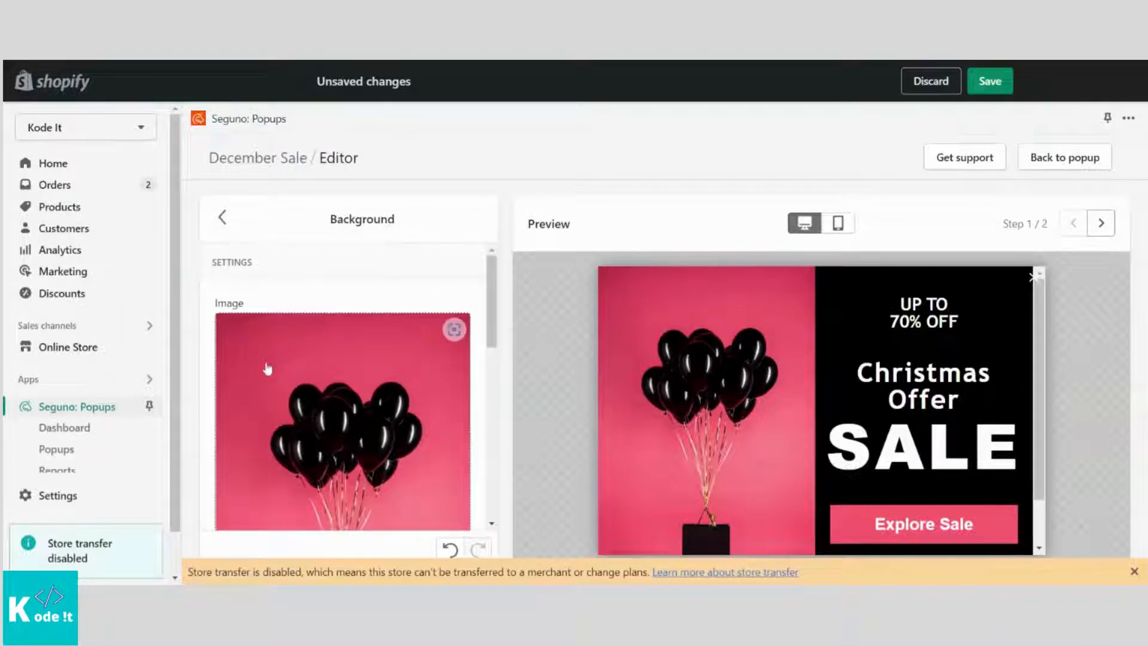
scroll(326, 433, down, 2)
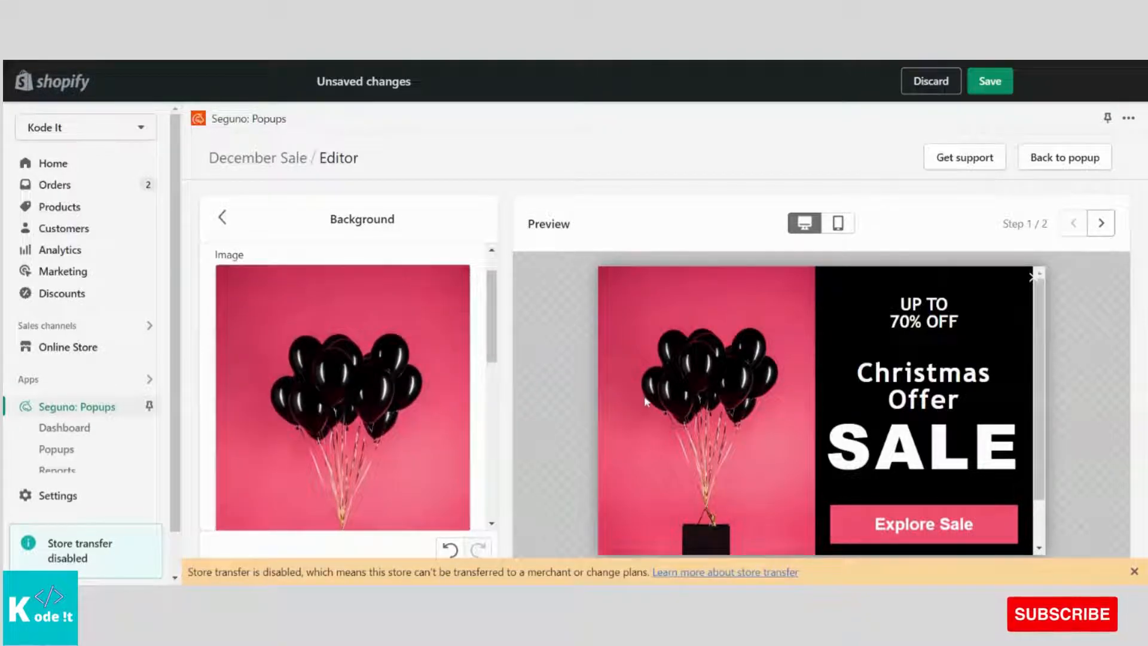
scroll(644, 396, down, 2)
scroll(388, 371, down, 2)
scroll(388, 371, down, 5)
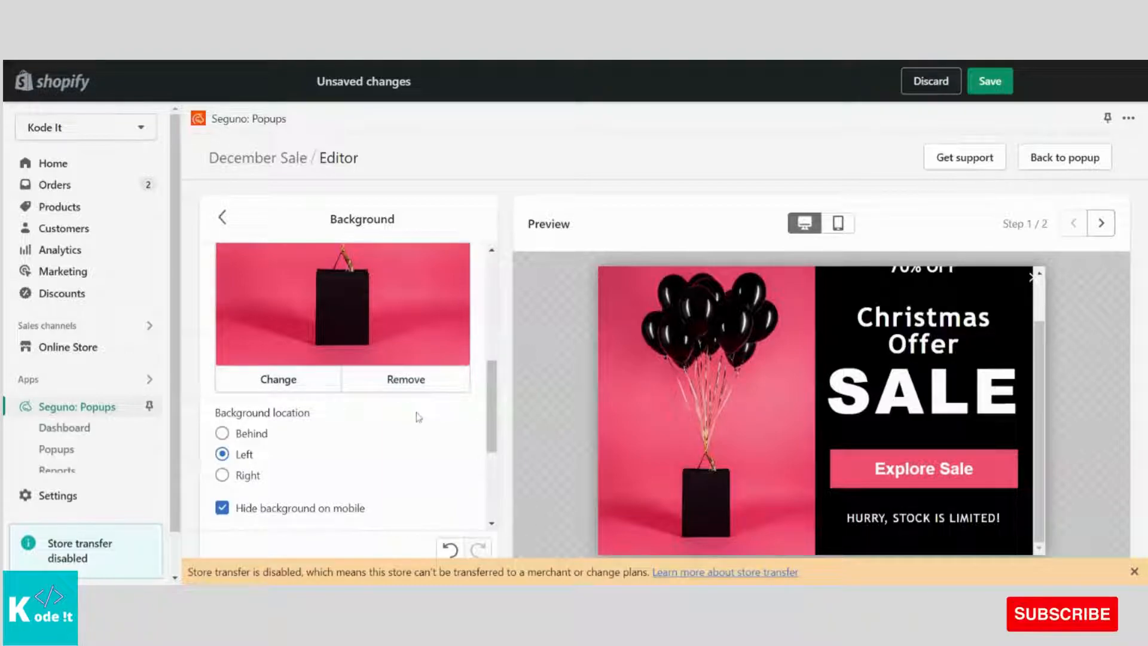
scroll(331, 455, up, 1)
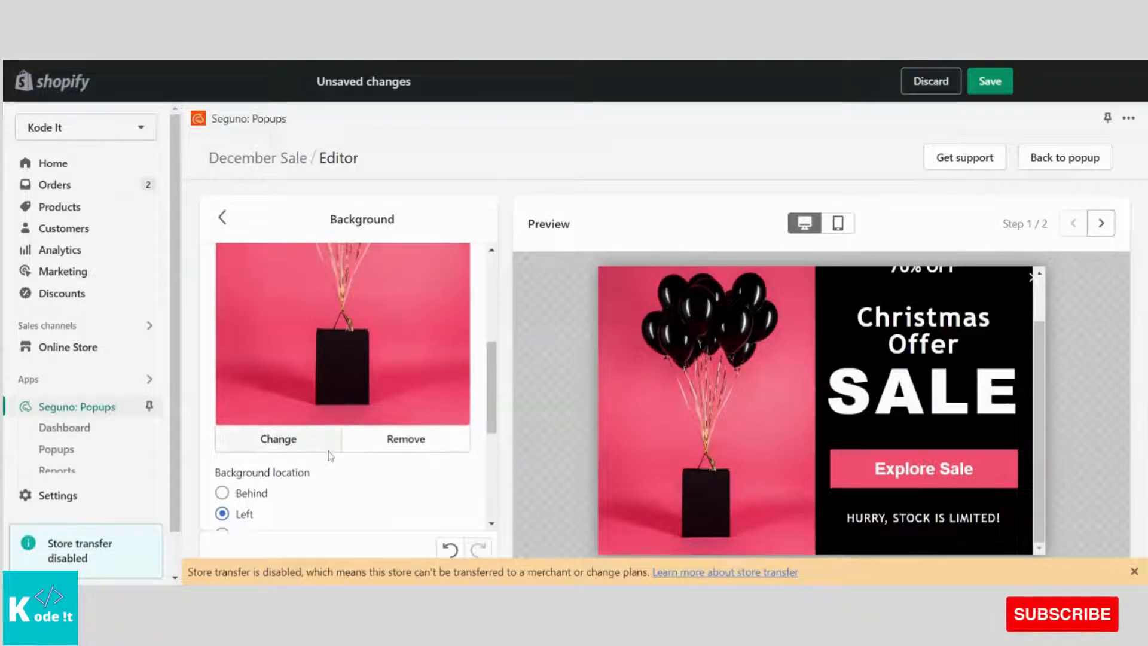
scroll(328, 453, down, 1)
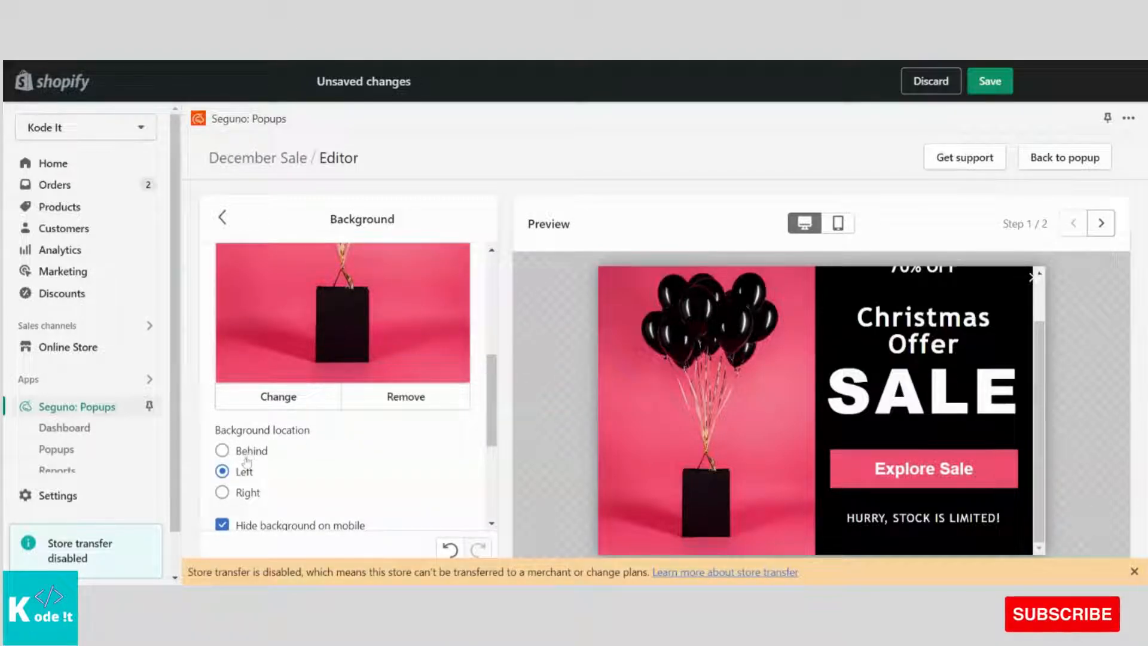
click(223, 450)
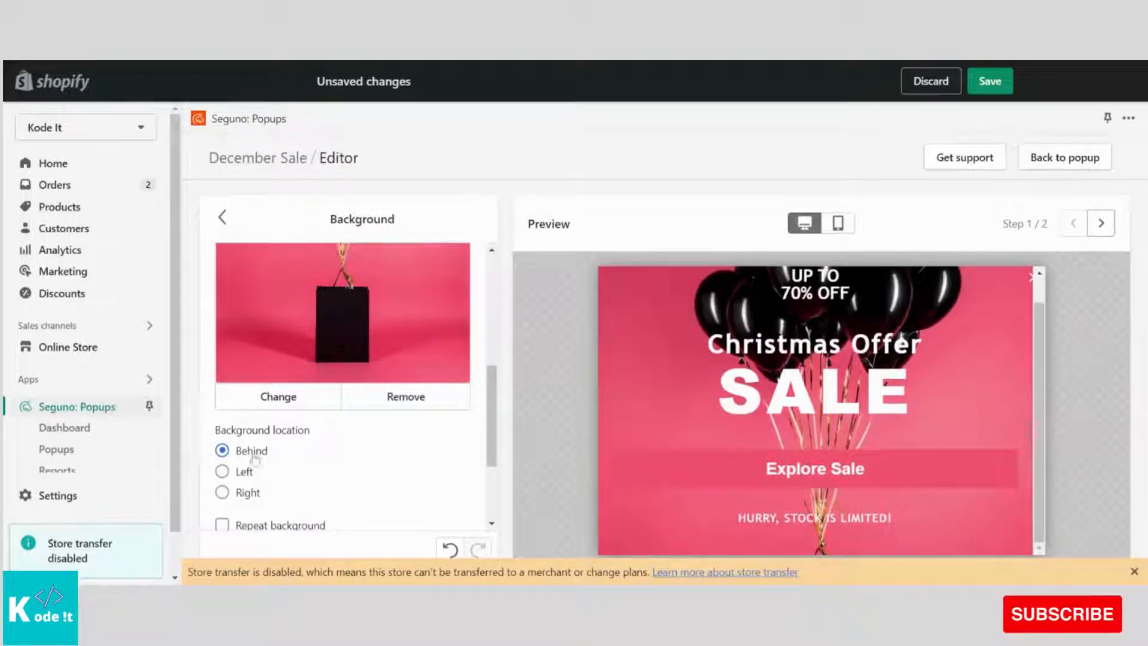
click(240, 473)
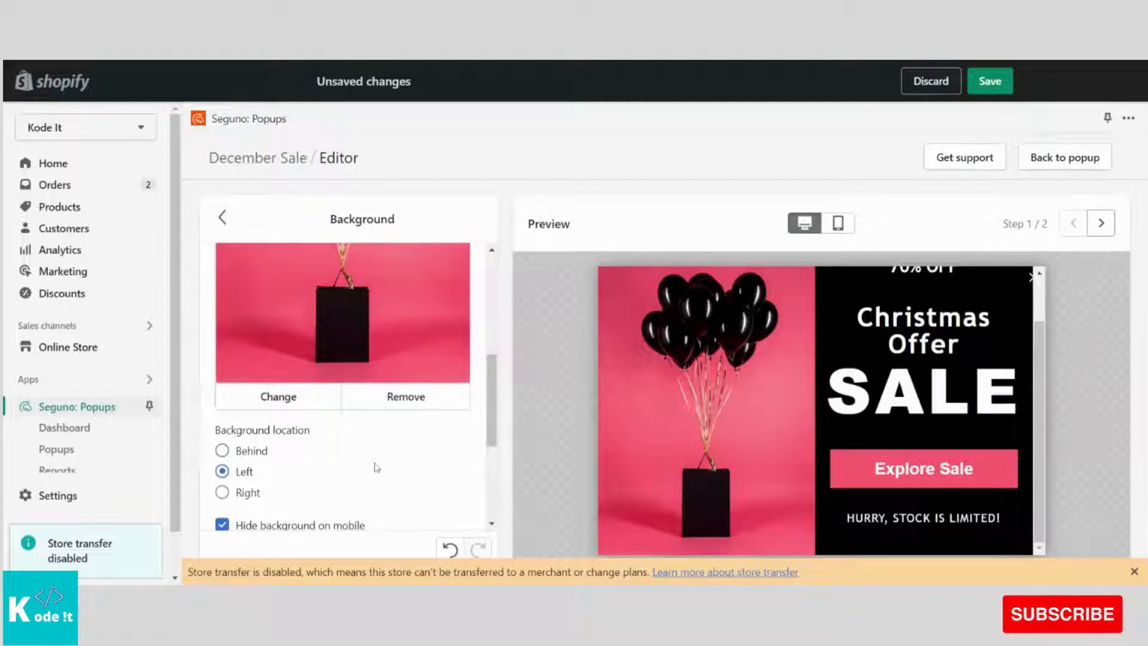
Review the background size and position options, return to the theme settings list and save the popup
scroll(374, 461, down, 3)
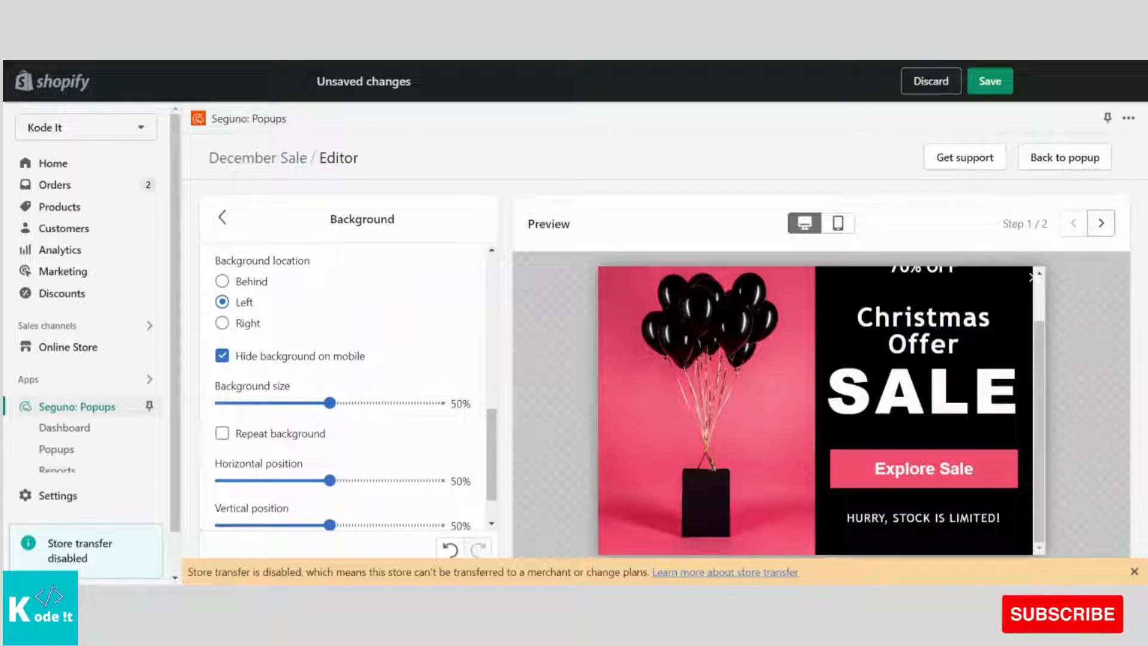
scroll(348, 455, down, 1)
scroll(299, 358, up, 6)
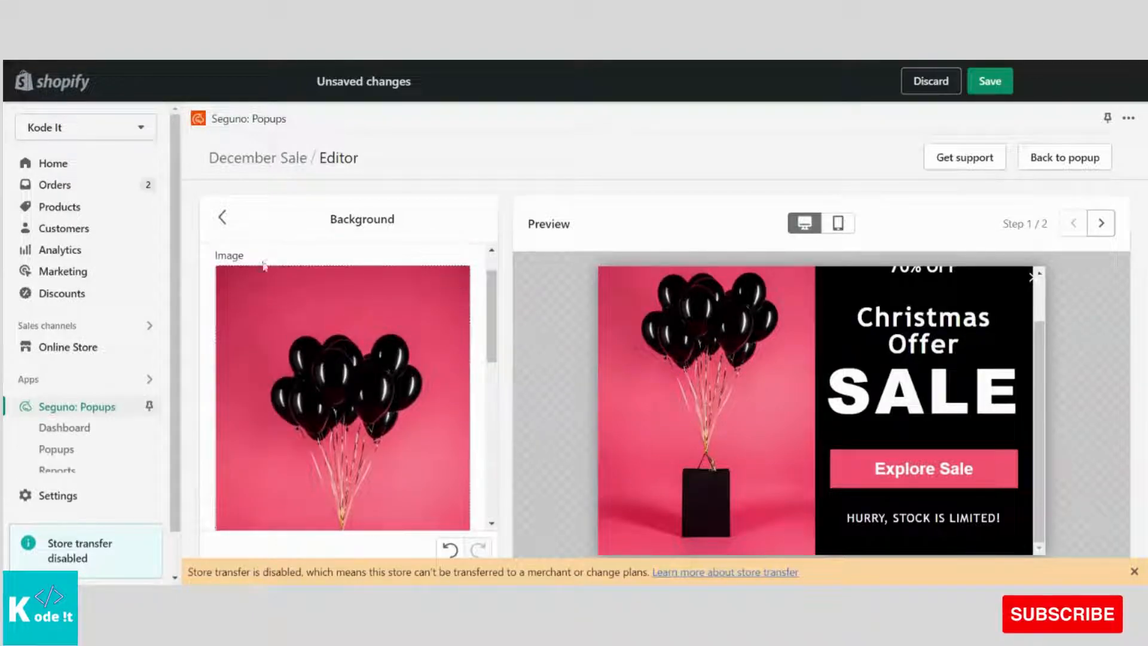
click(223, 218)
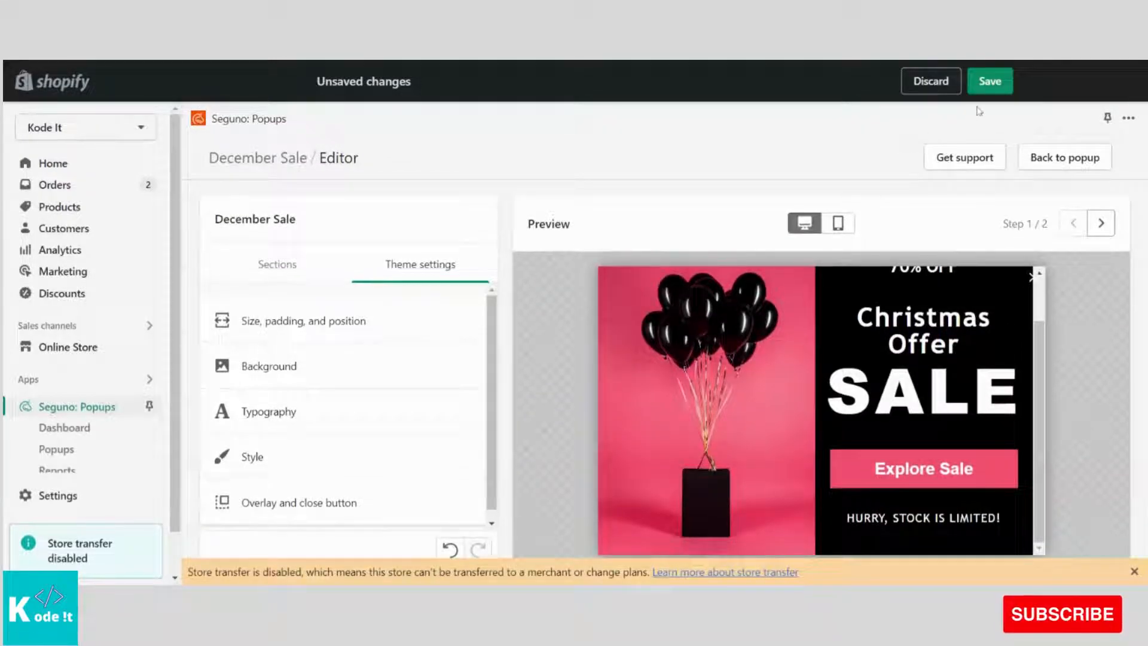
click(995, 83)
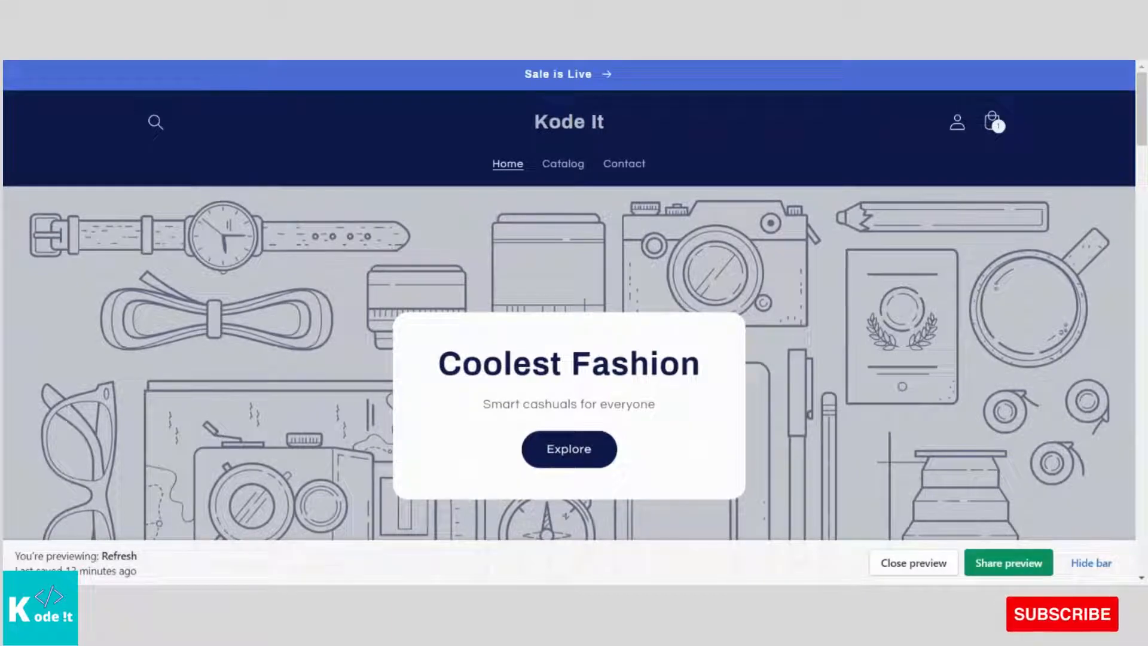
Look through the storefront preview's home page for the popup
scroll(621, 330, down, 10)
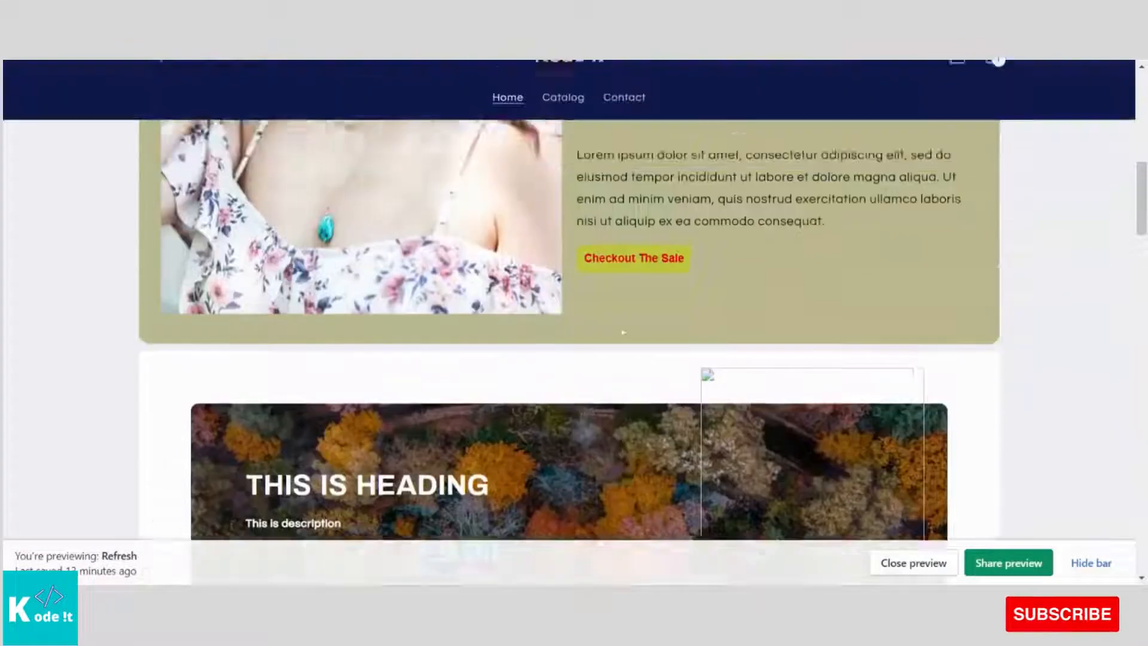
scroll(622, 330, up, 6)
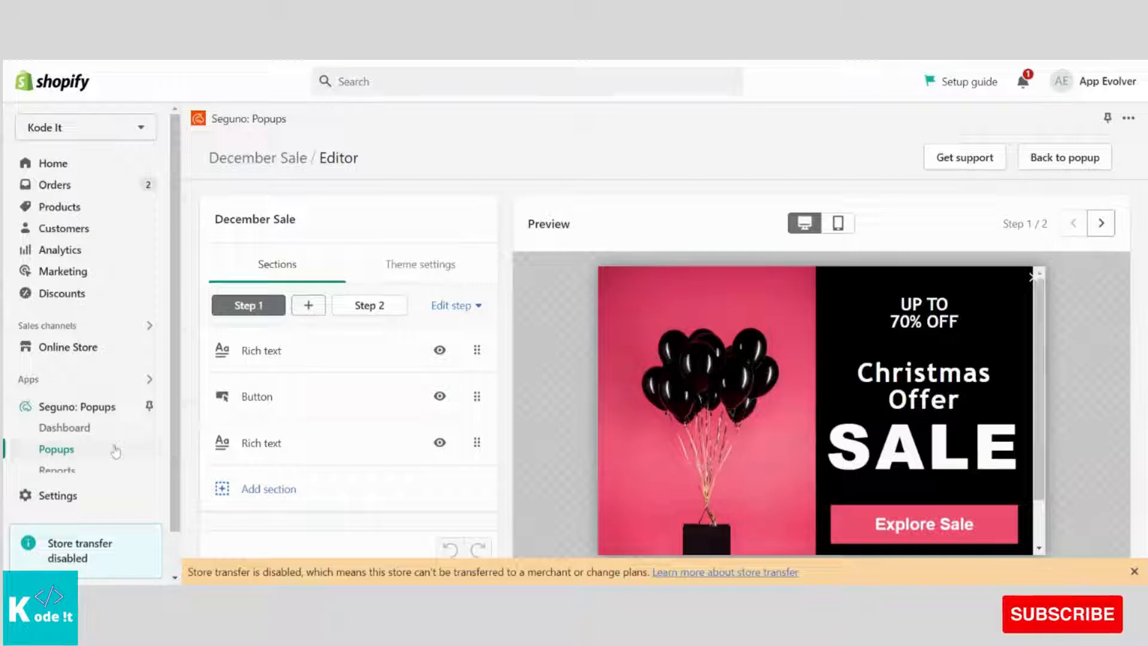
Go to the Seguno: Popups list of popups and activate the December Sale popup
click(88, 433)
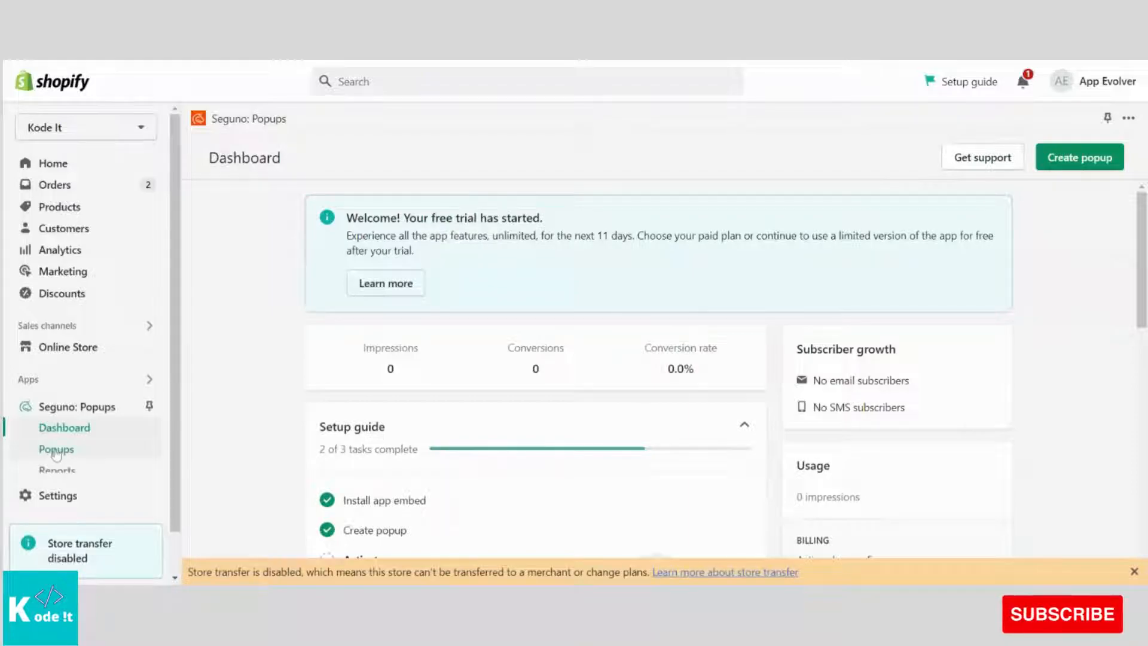
click(56, 449)
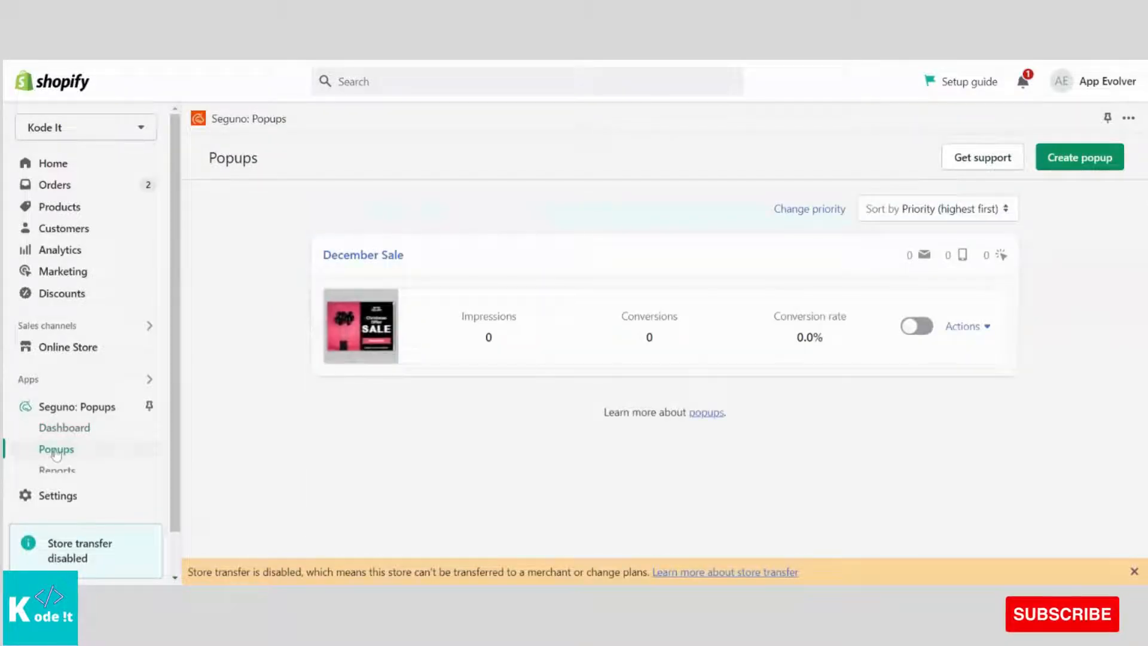
click(913, 328)
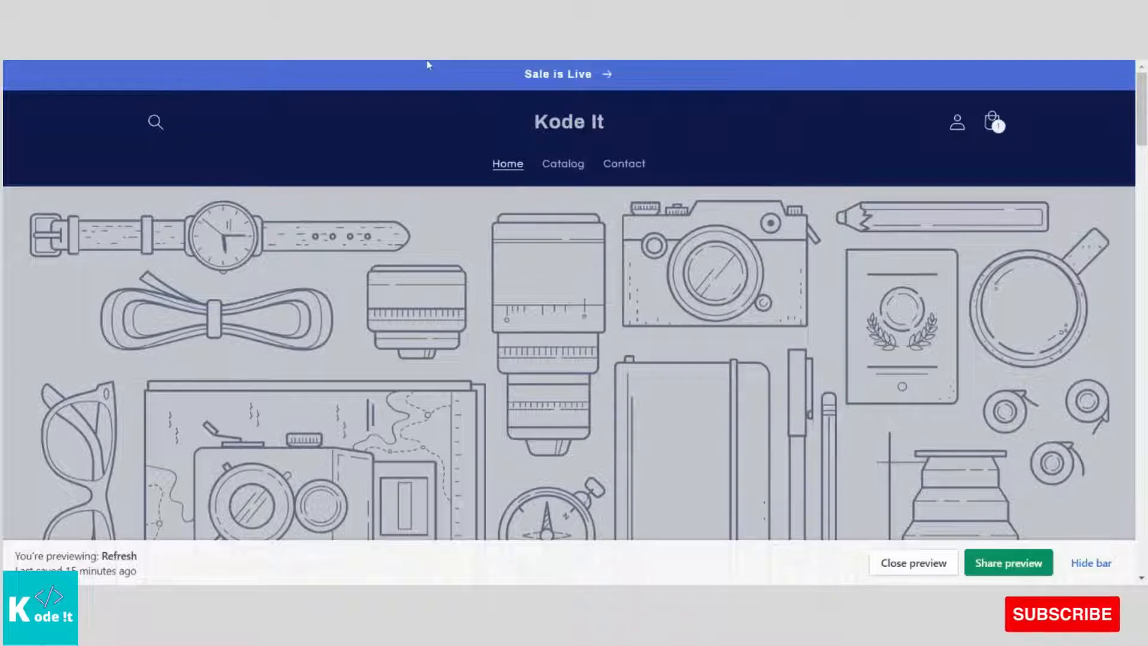
Check the popup on the storefront home page and follow its Explore Sale button to examine the linked collection
scroll(428, 65, down, 10)
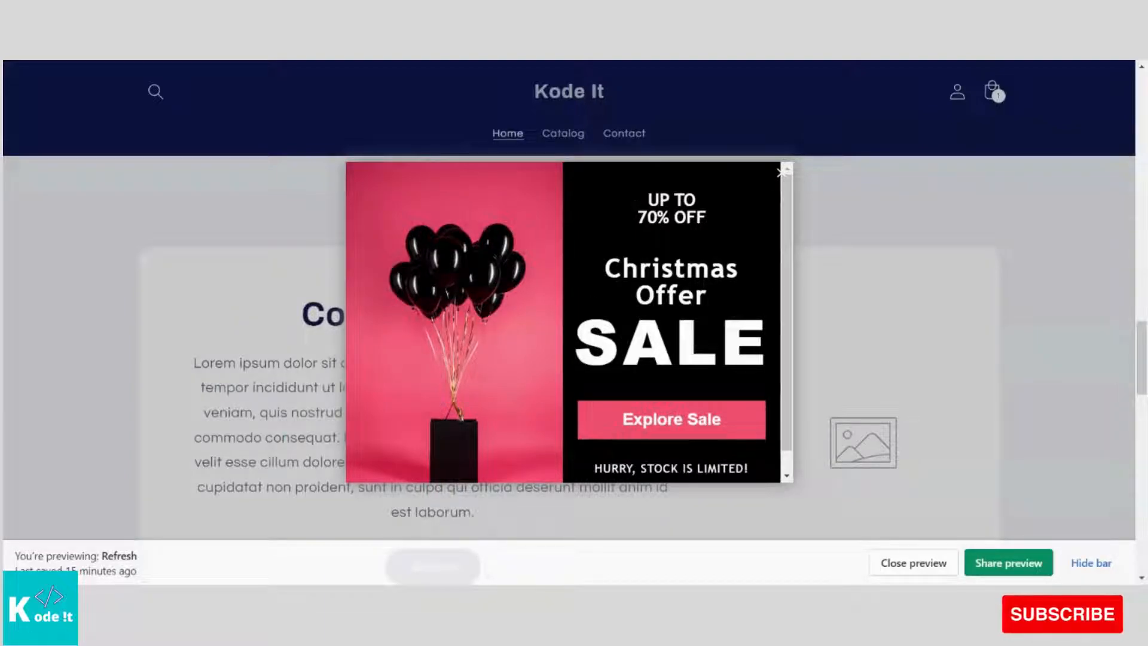
scroll(716, 301, down, 1)
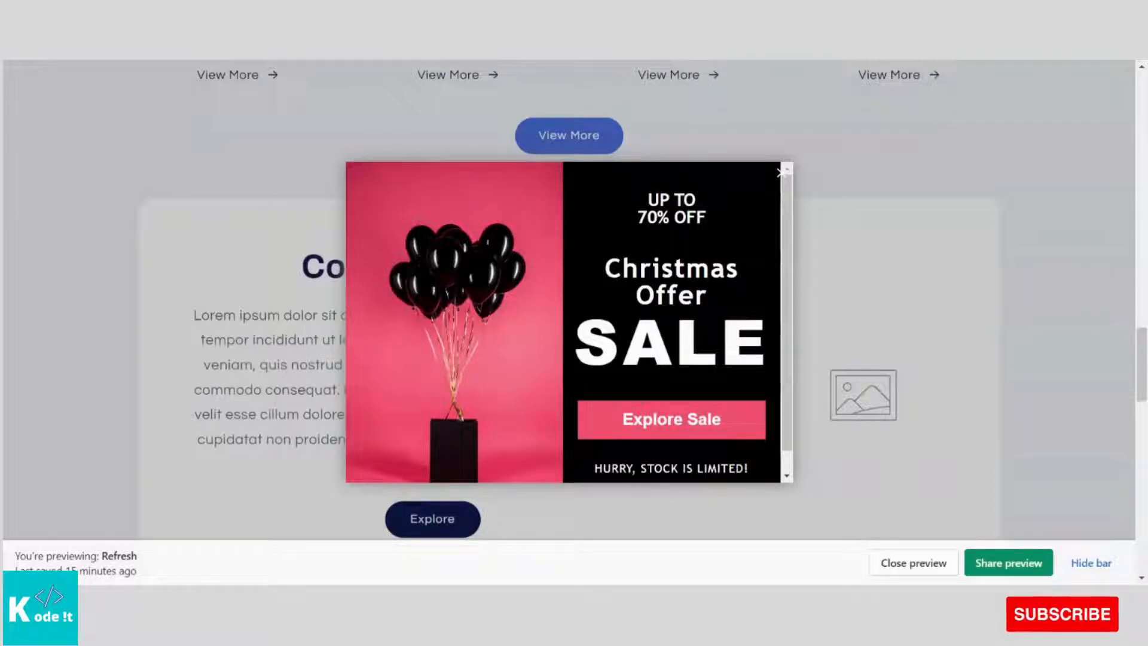
click(647, 423)
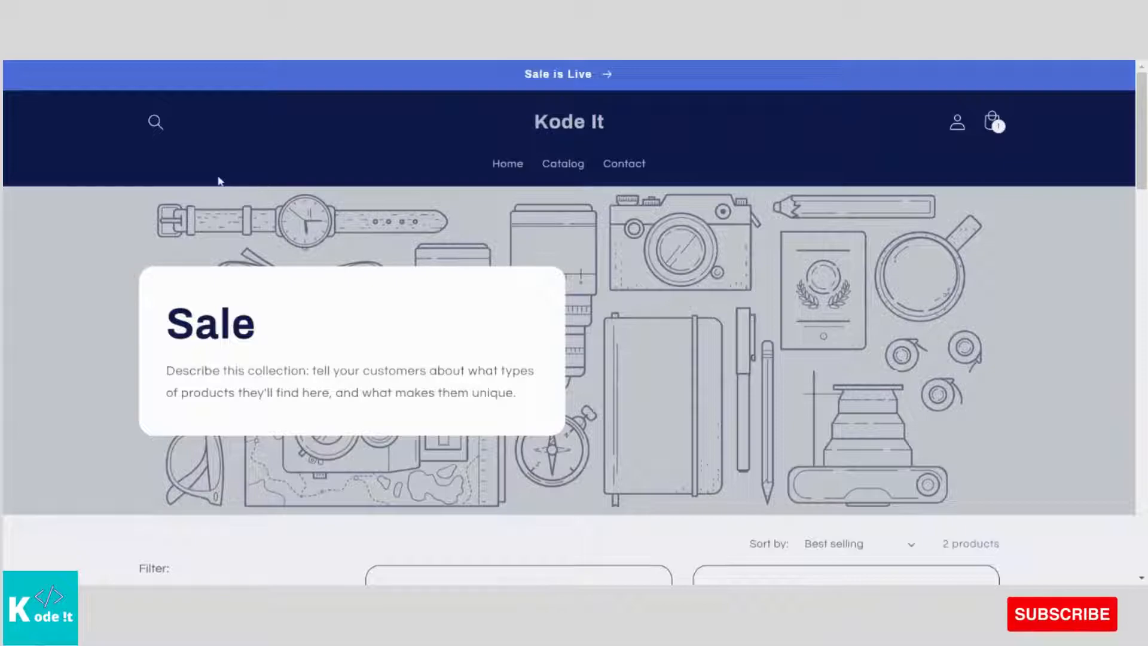
scroll(229, 303, down, 7)
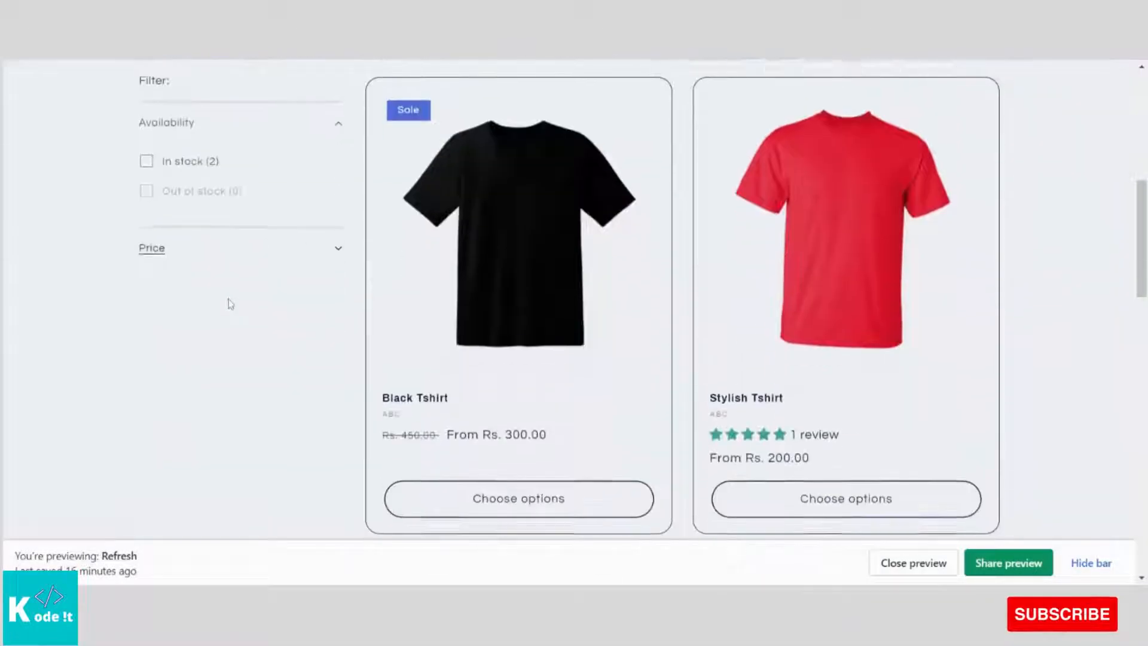
scroll(229, 303, up, 6)
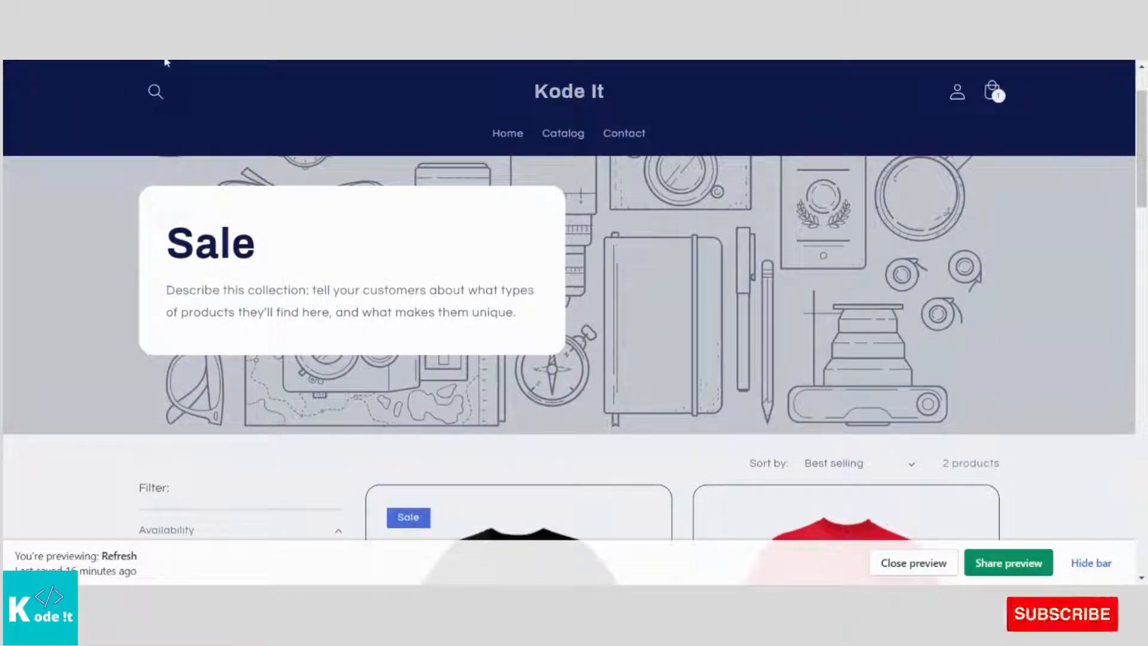